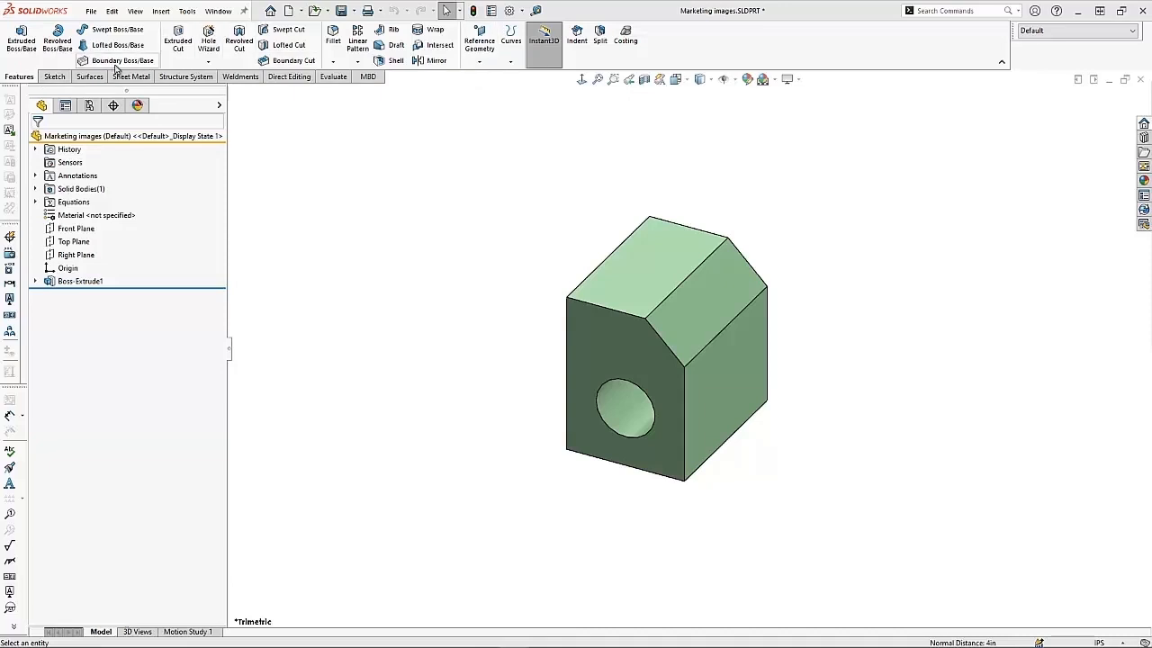
Step: Start a reference plane with the block's top face as first reference and clear that selection
left_click(477, 59)
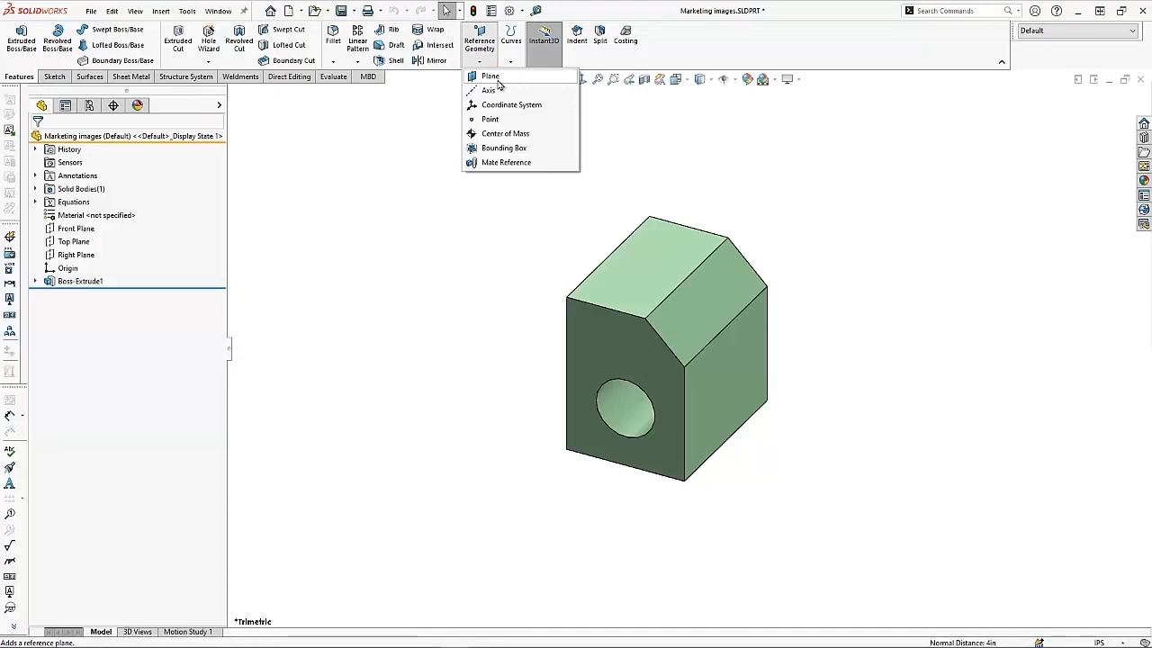
left_click(494, 77)
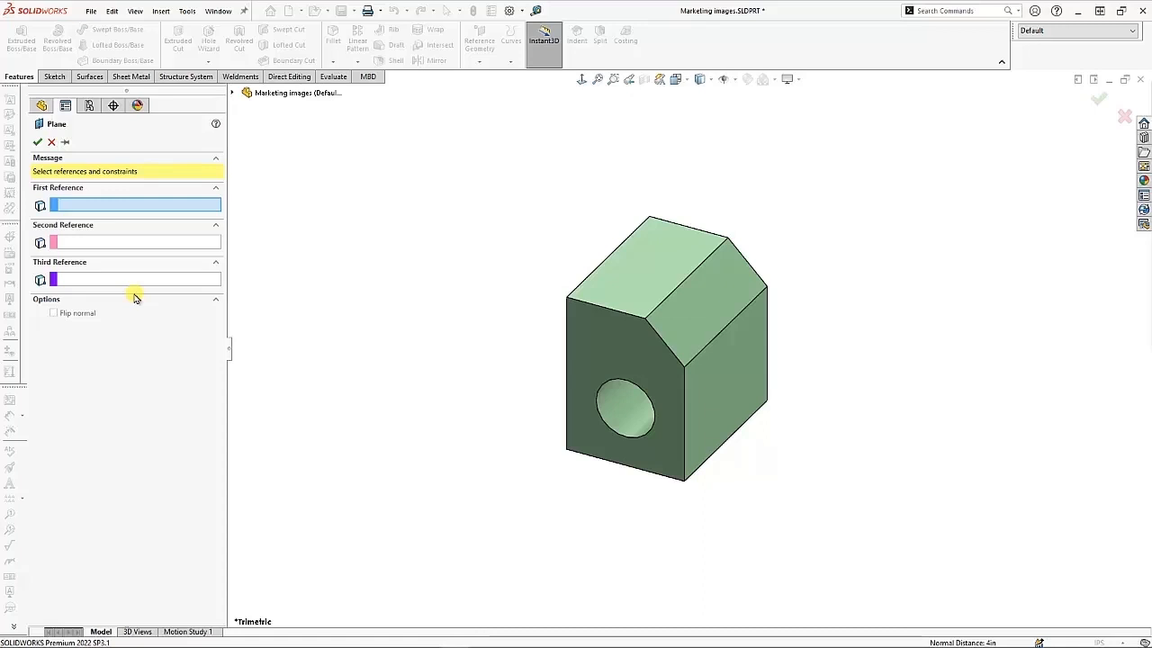
left_click(650, 263)
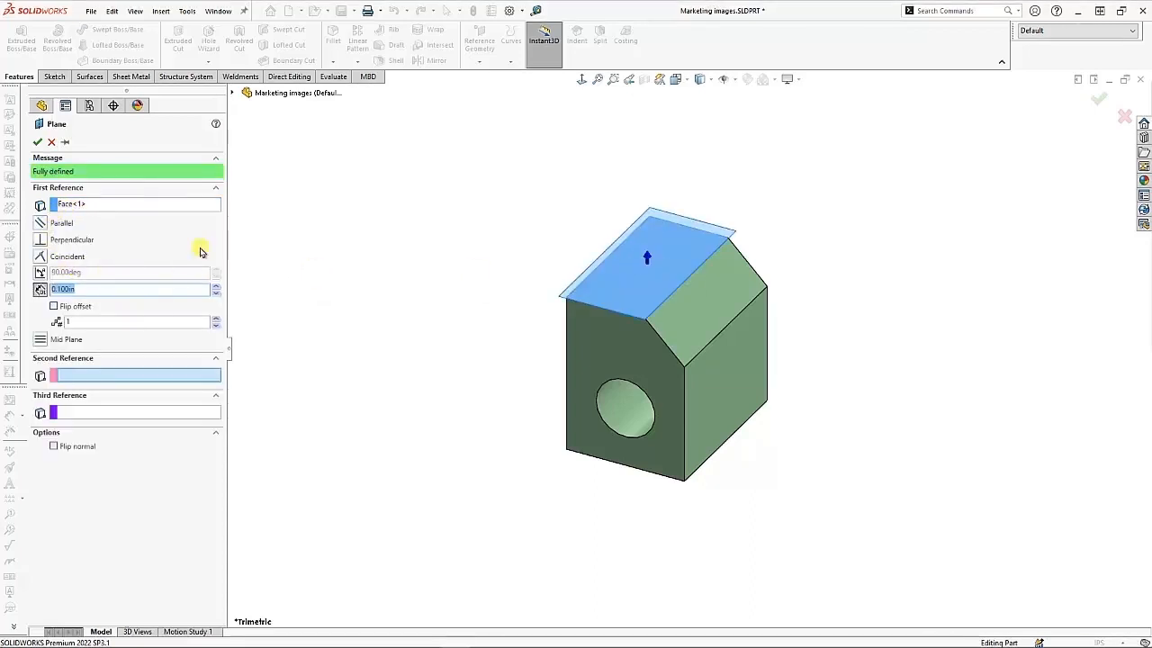
right_click(79, 204)
left_click(117, 213)
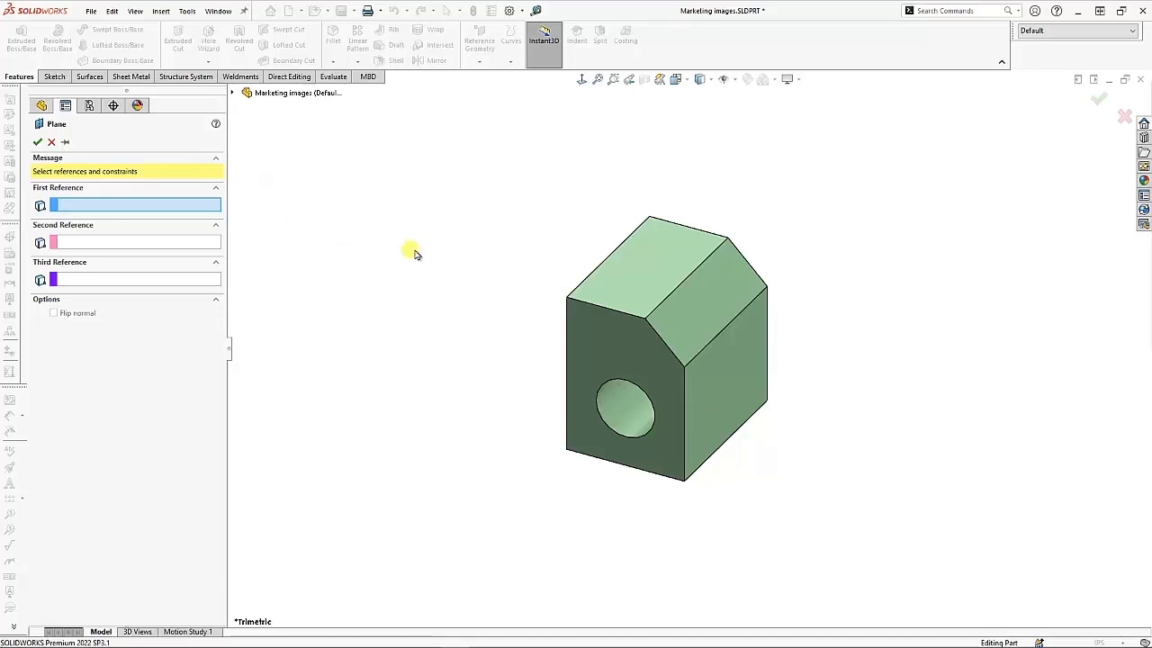
Step: Create a reference plane midway between the block's two opposite vertical side faces
middle_click_drag(416, 253, 596, 296)
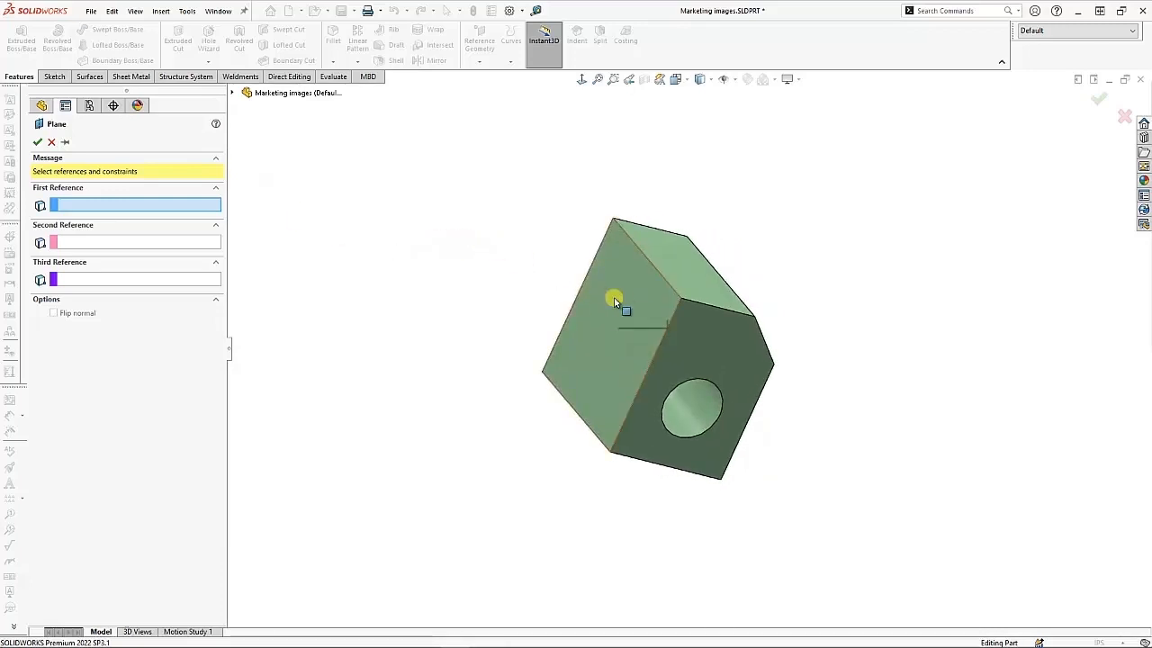
left_click(611, 296)
middle_click_drag(473, 285, 373, 224)
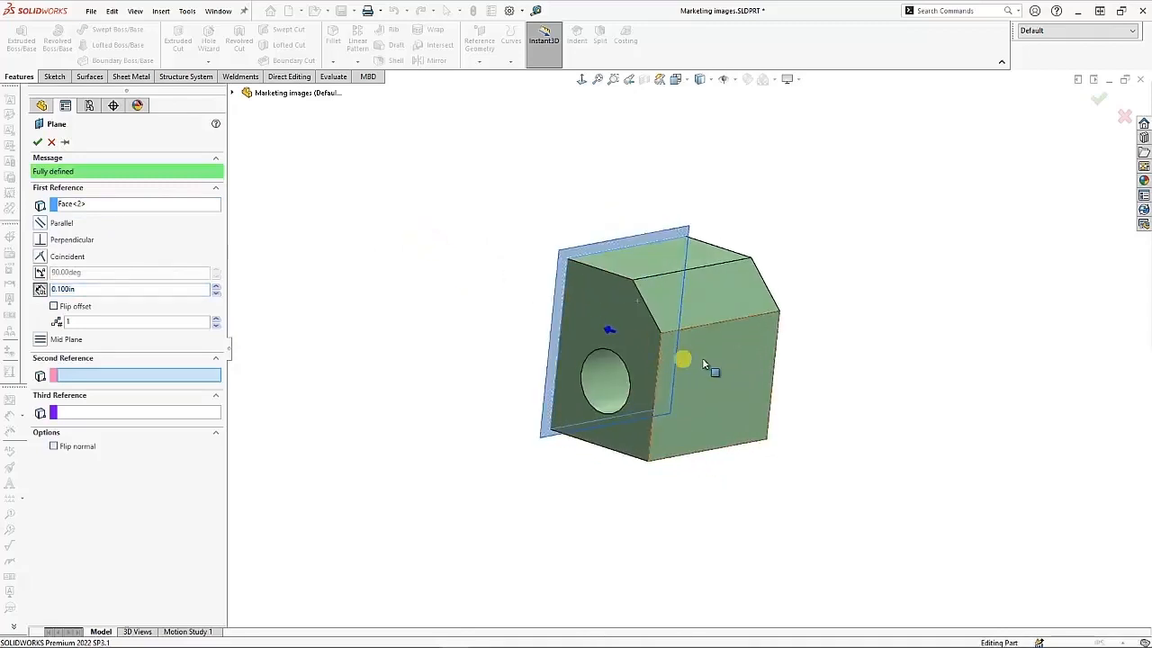
left_click(712, 363)
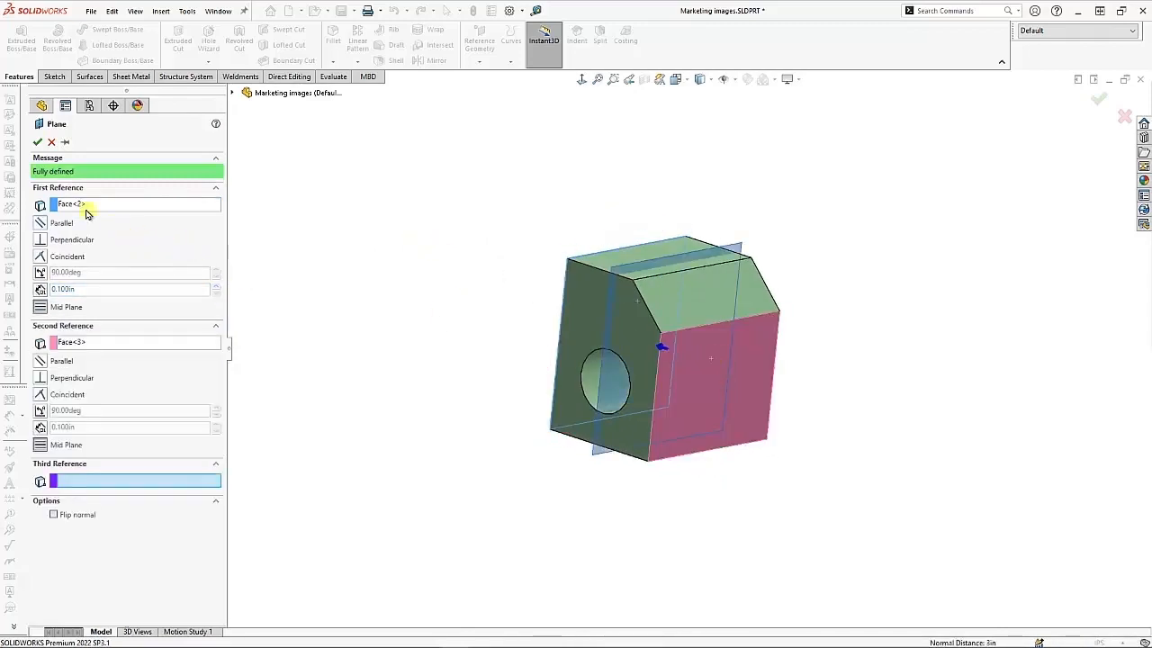
left_click(37, 141)
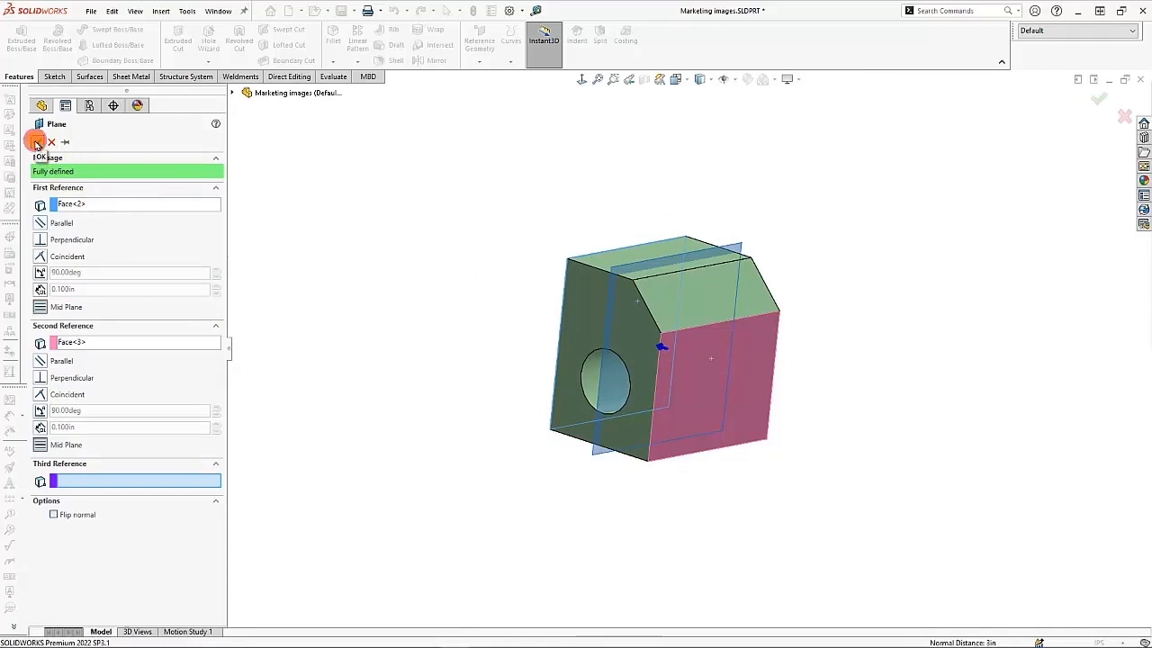
left_click(475, 444)
middle_click_drag(759, 503, 761, 477)
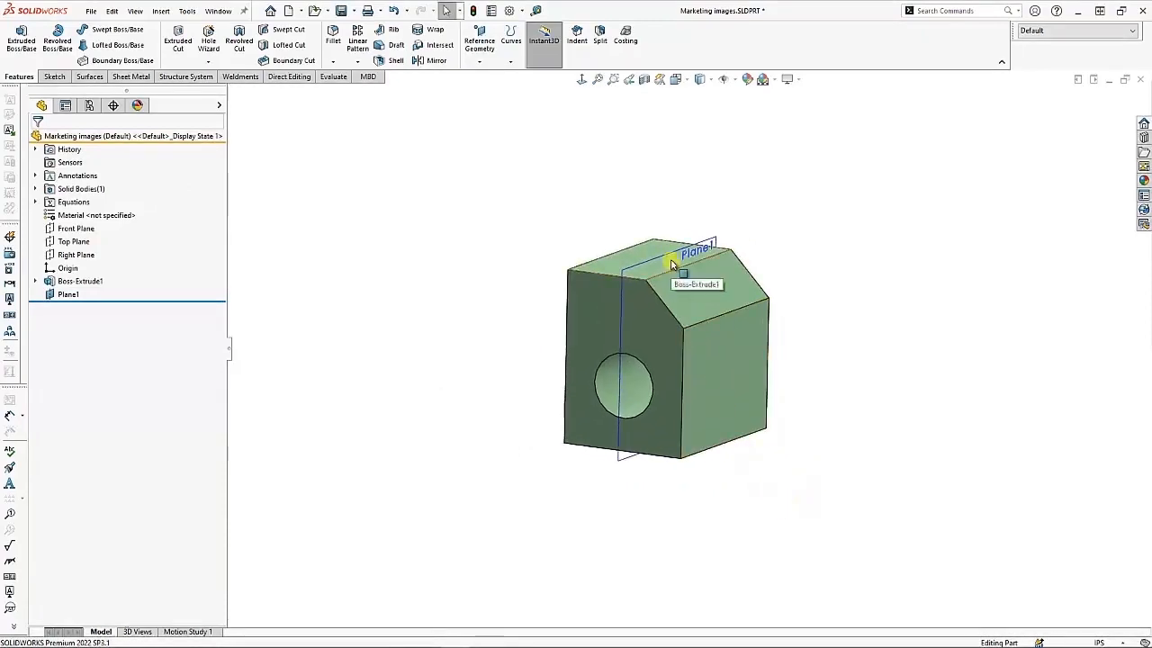
Step: Set the block's 3 in width dimension to 5 in and rebuild the part
left_click(714, 363)
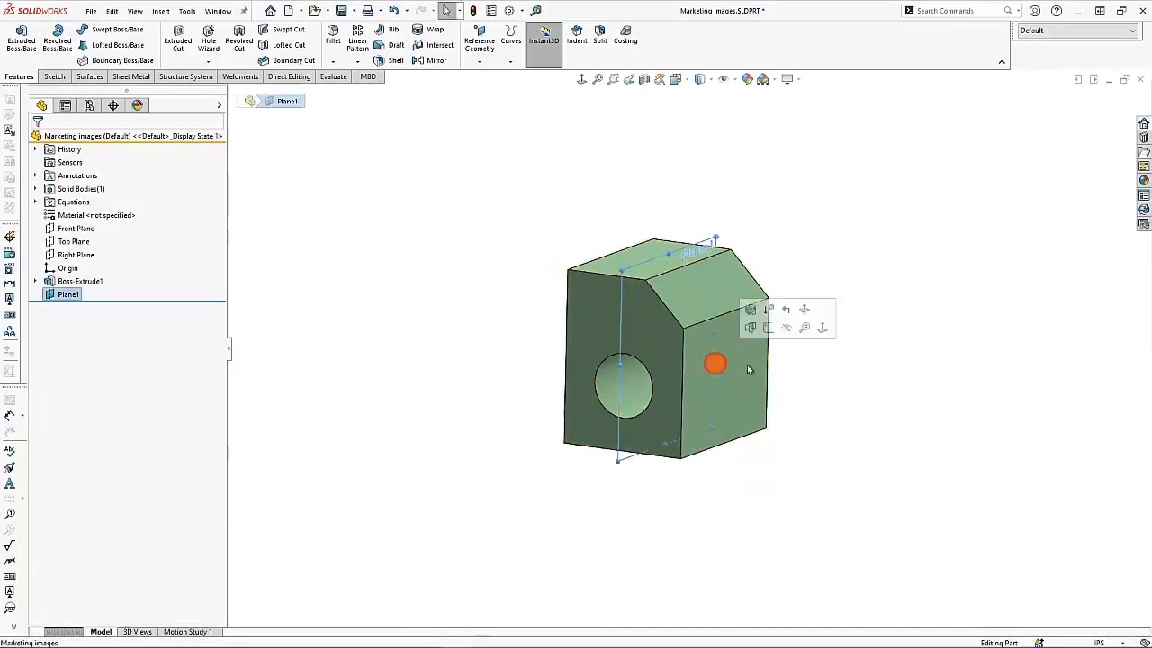
middle_click_drag(607, 365, 740, 360)
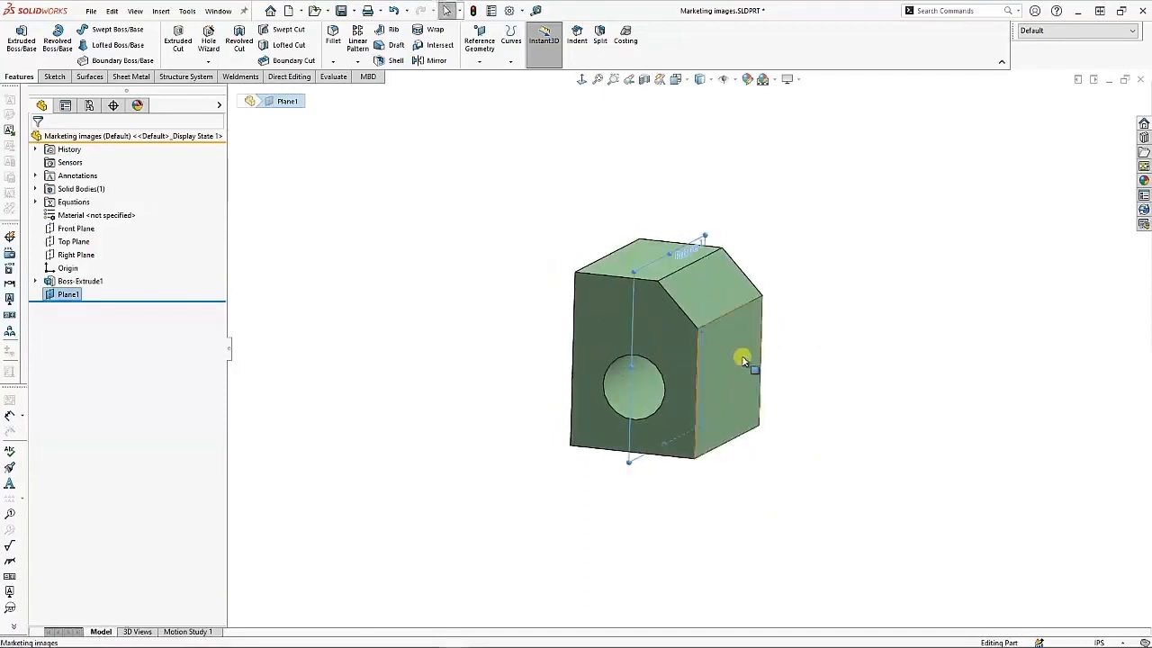
left_click(741, 359)
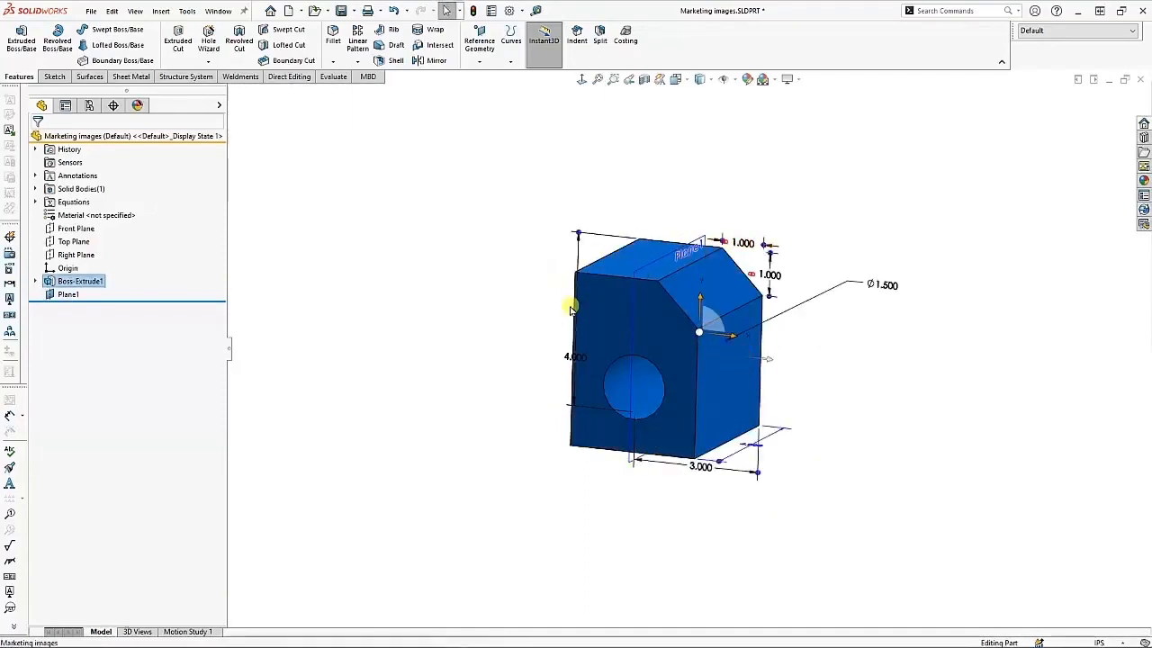
double_click(709, 471)
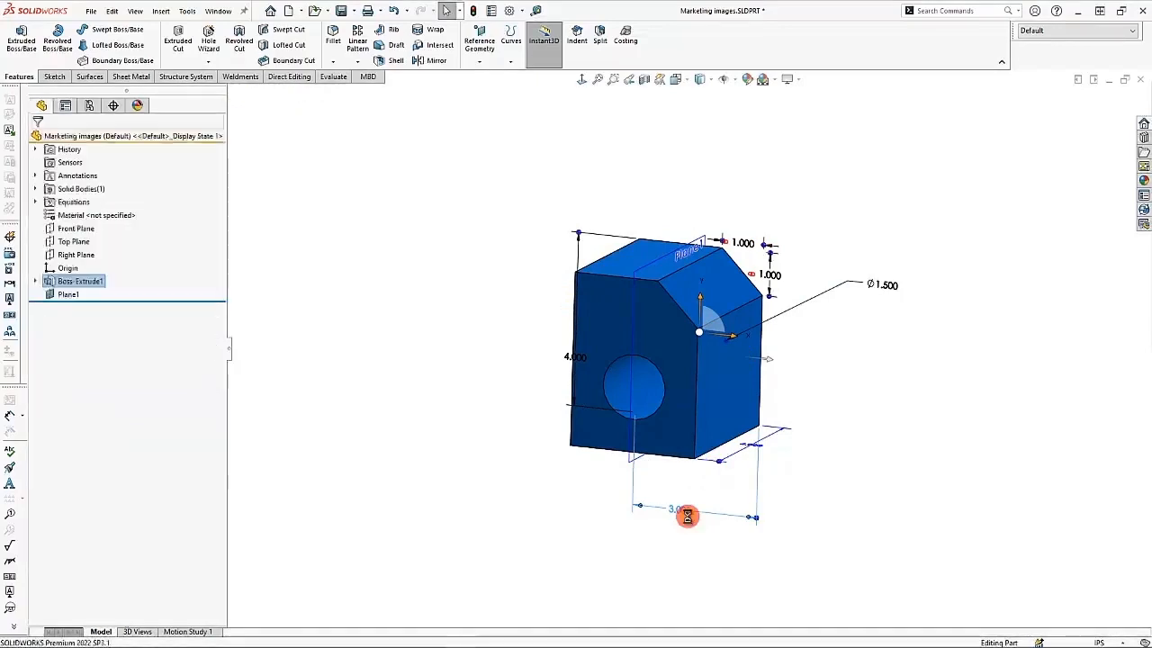
type("5")
key("Return")
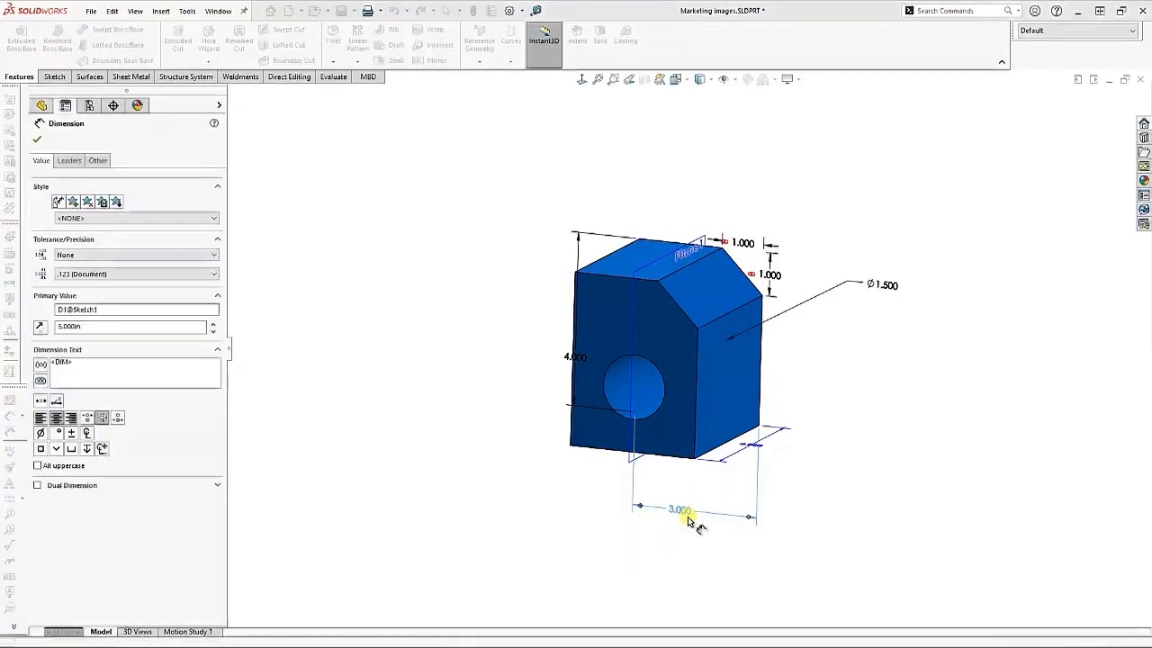
key("ctrl+b")
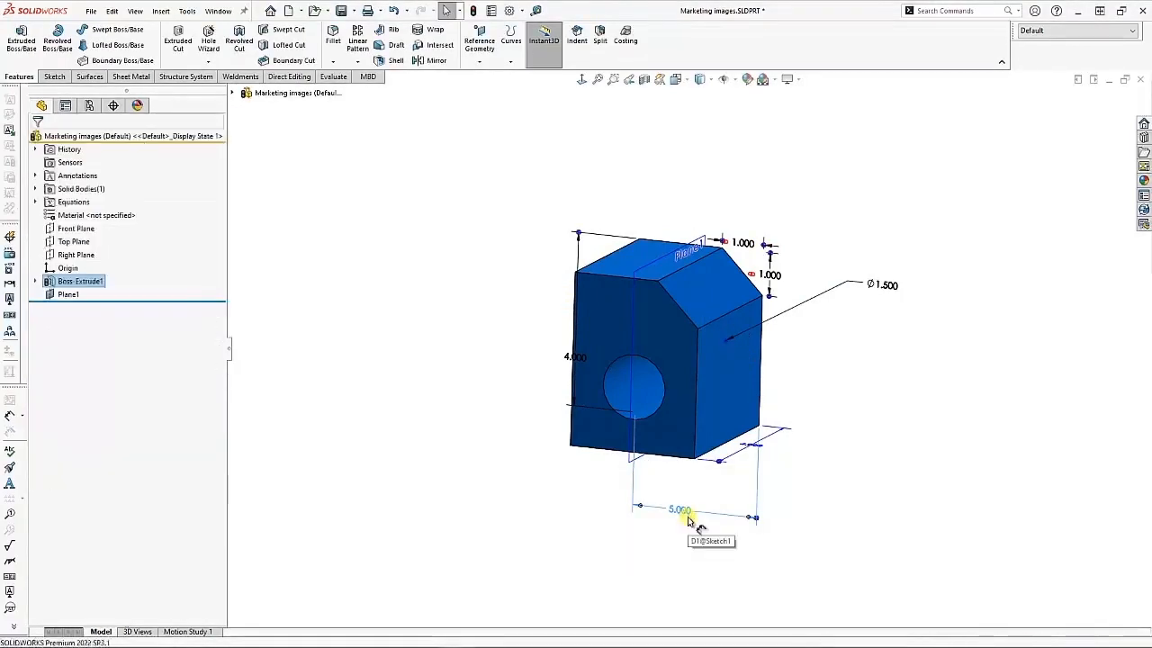
left_click(780, 518)
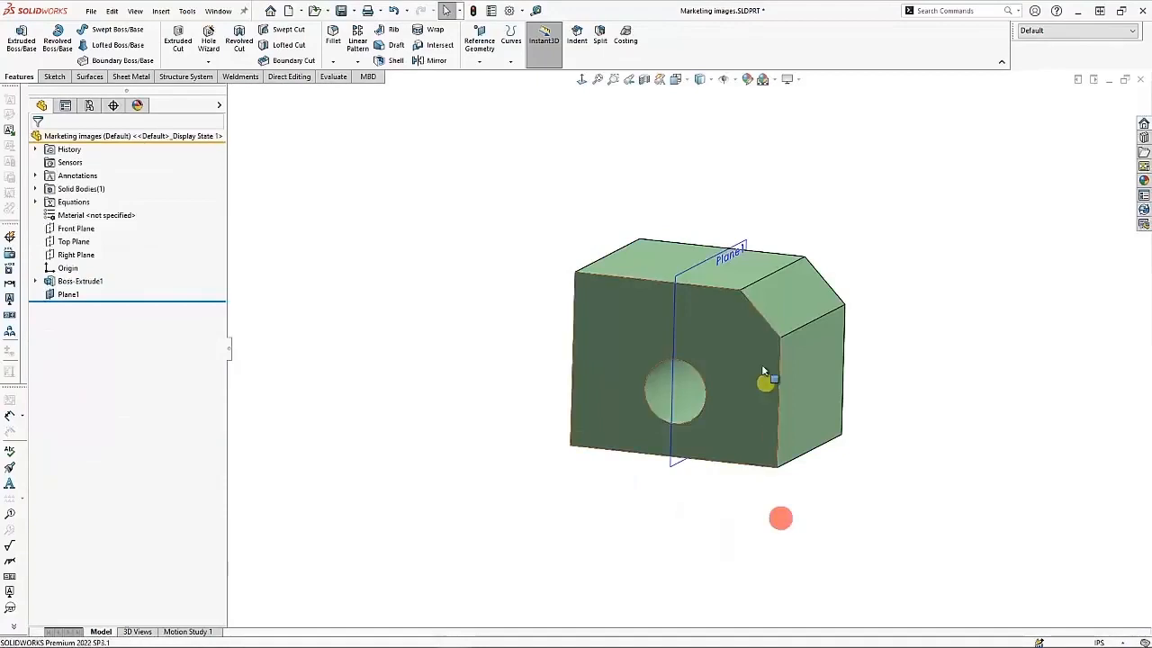
left_click(711, 261)
middle_click_drag(548, 349, 617, 348)
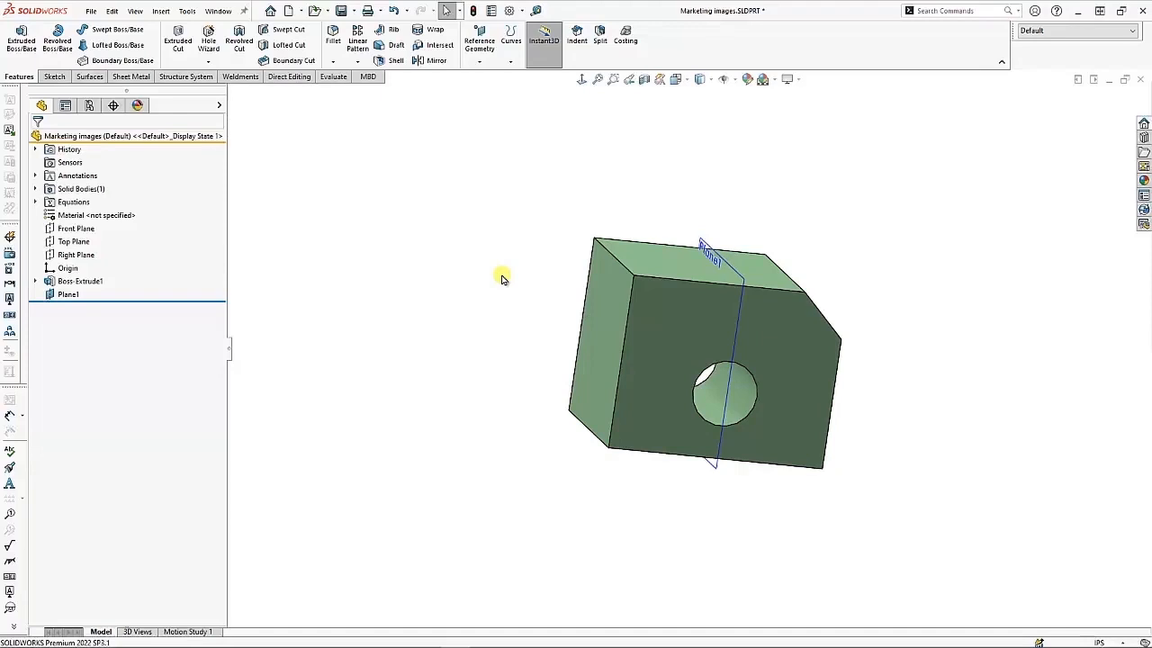
middle_click_drag(502, 279, 783, 226)
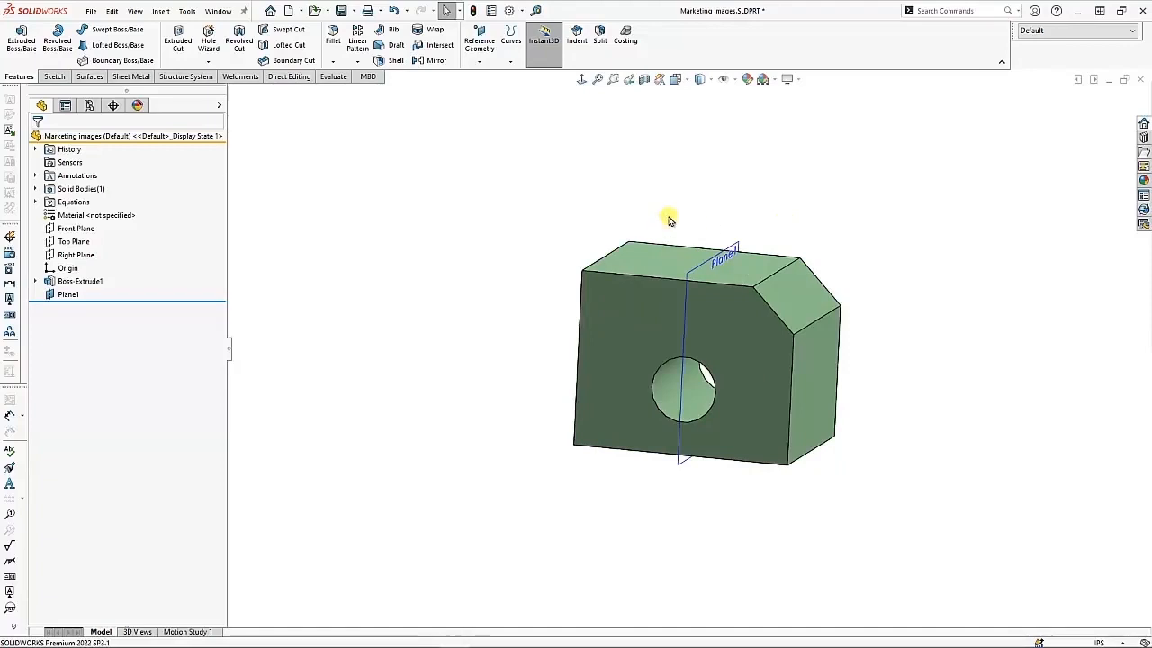
Step: Create a second reference plane midway between the block's top and bottom faces
left_click(634, 259)
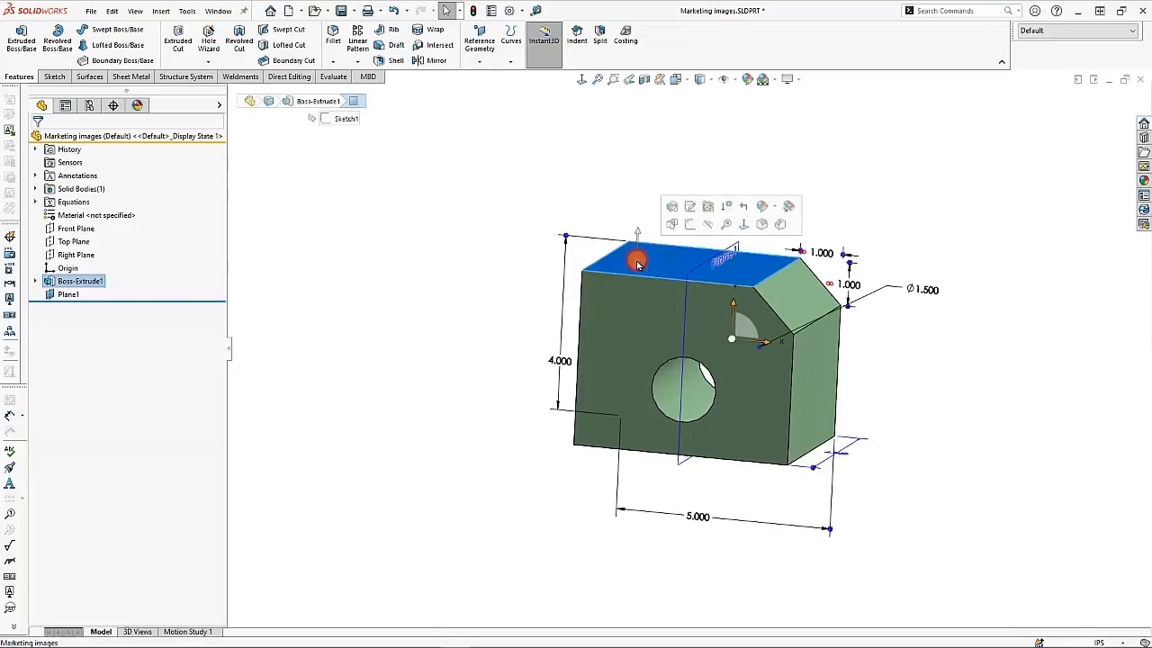
middle_click_drag(513, 334, 525, 206)
left_click(640, 437)
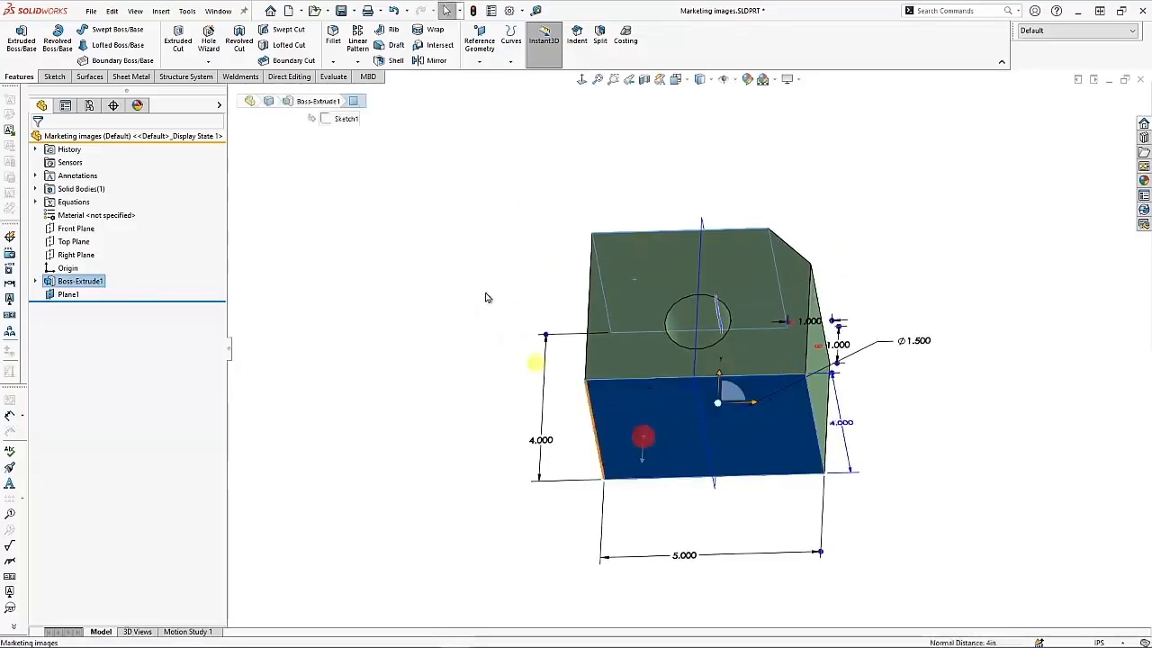
middle_click_drag(459, 242, 440, 393)
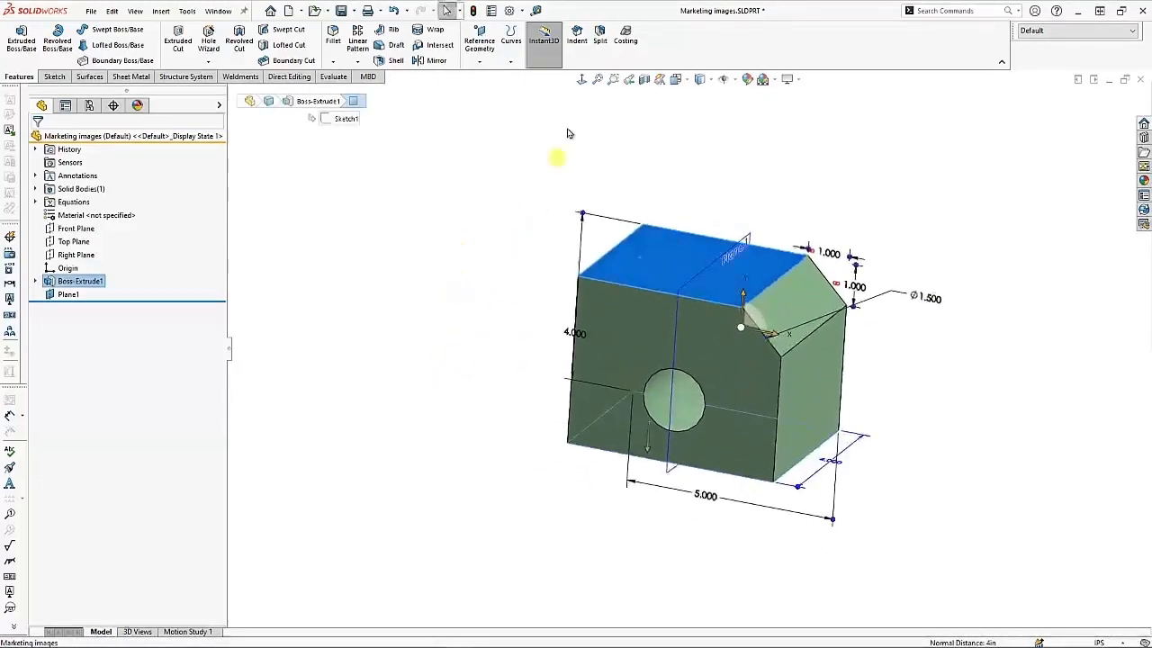
left_click(486, 61)
left_click(487, 83)
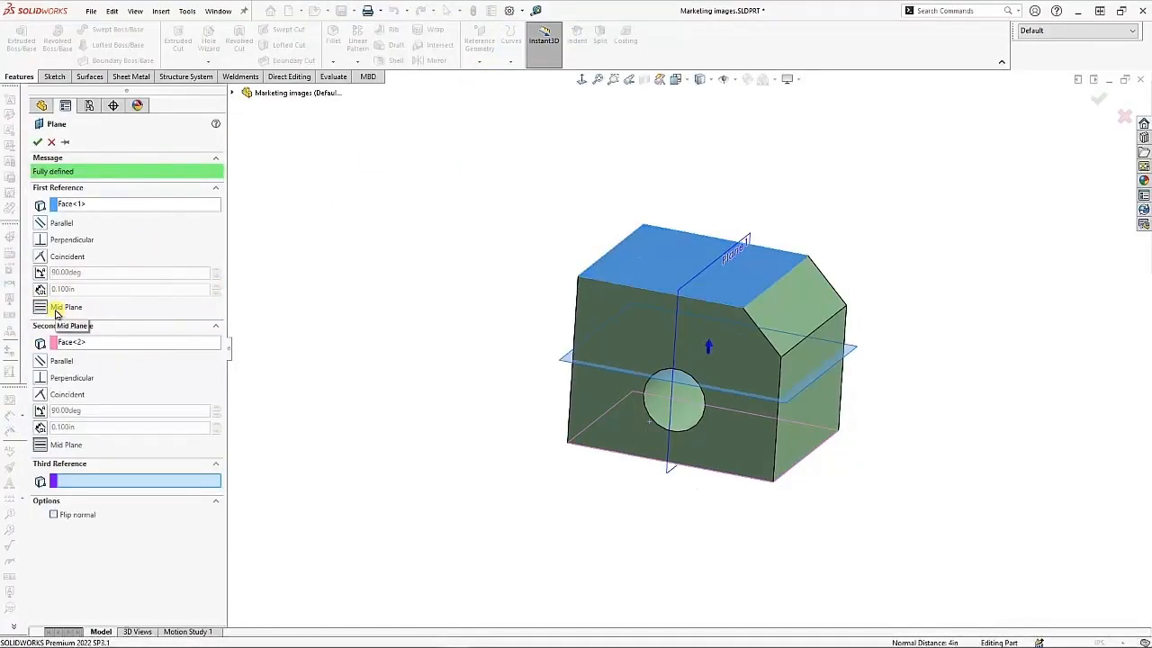
left_click(37, 142)
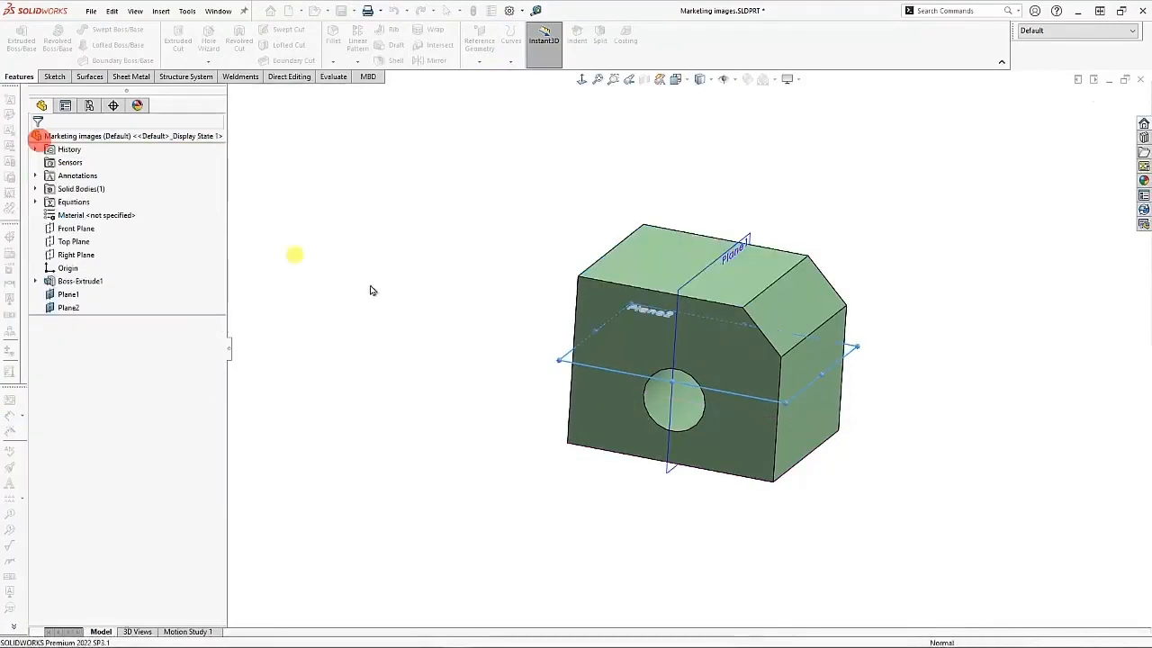
middle_click_drag(398, 301, 426, 305)
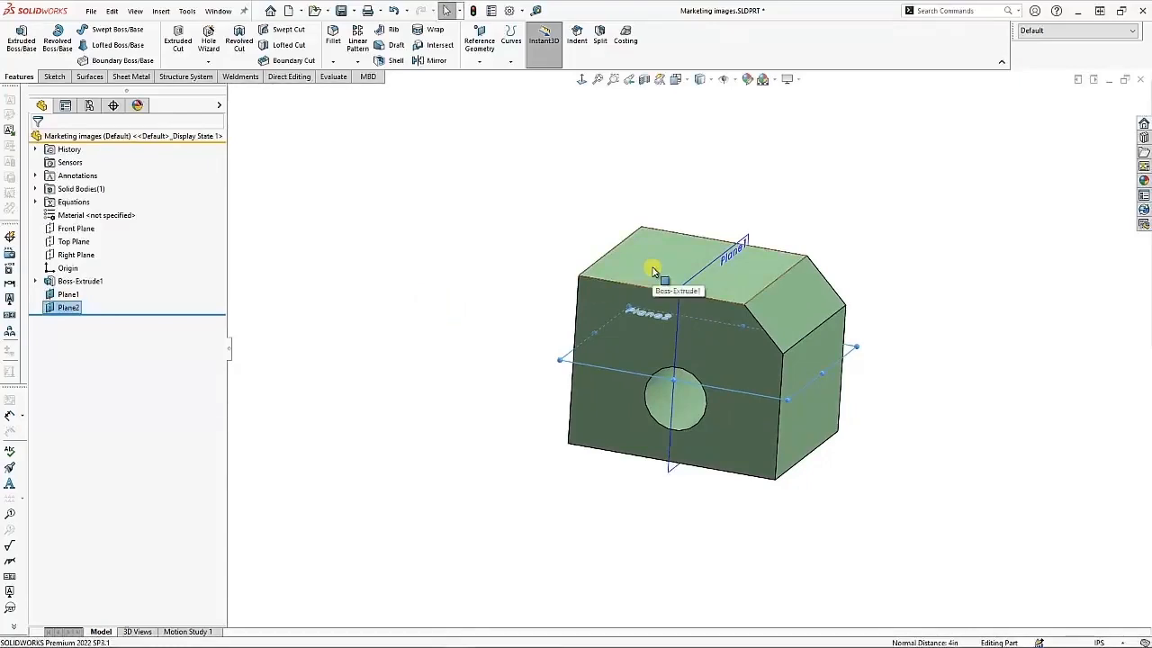
left_click(456, 286)
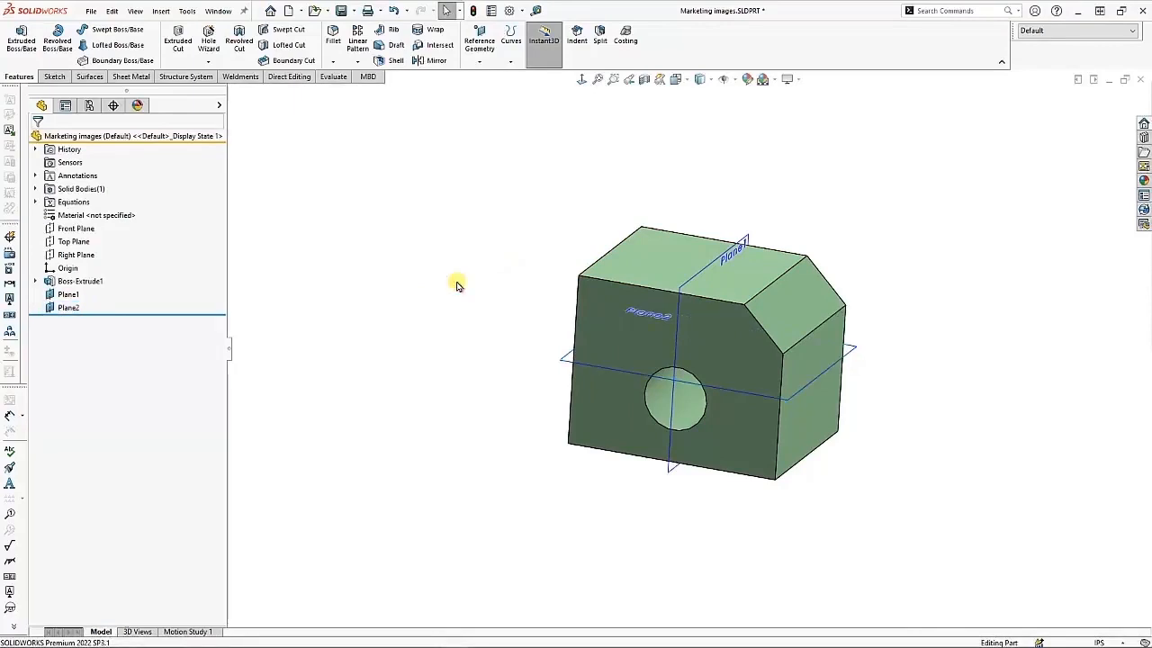
Step: Hide both mid planes, Plane1 and Plane2
middle_click_drag(468, 285, 588, 260)
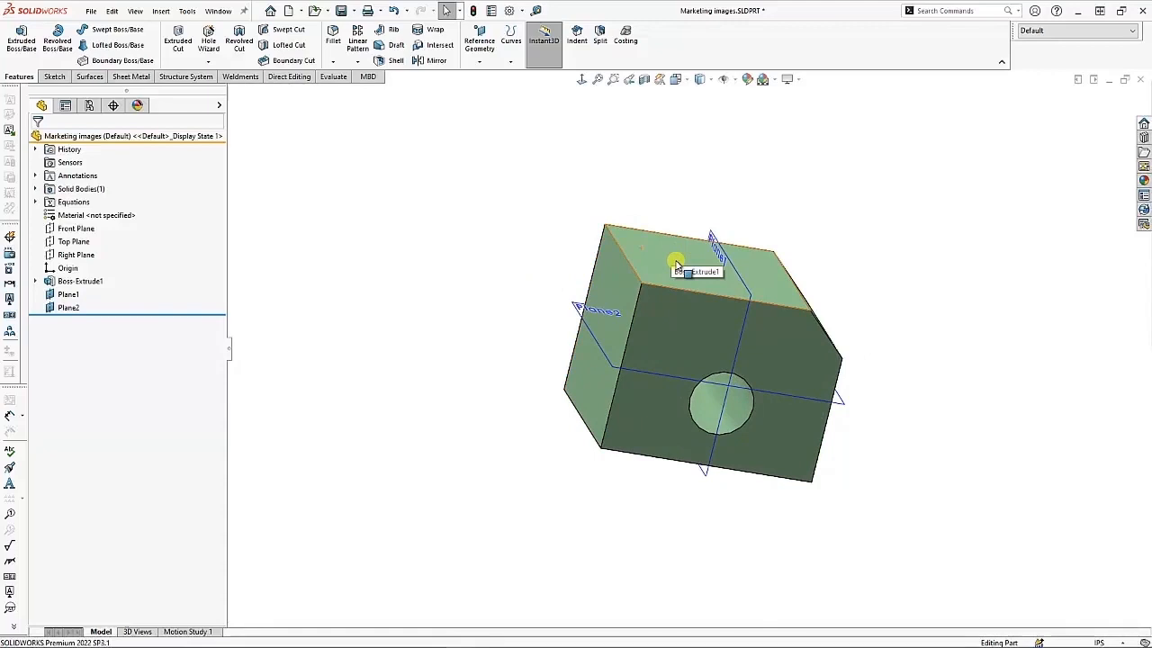
middle_click_drag(676, 264, 625, 244)
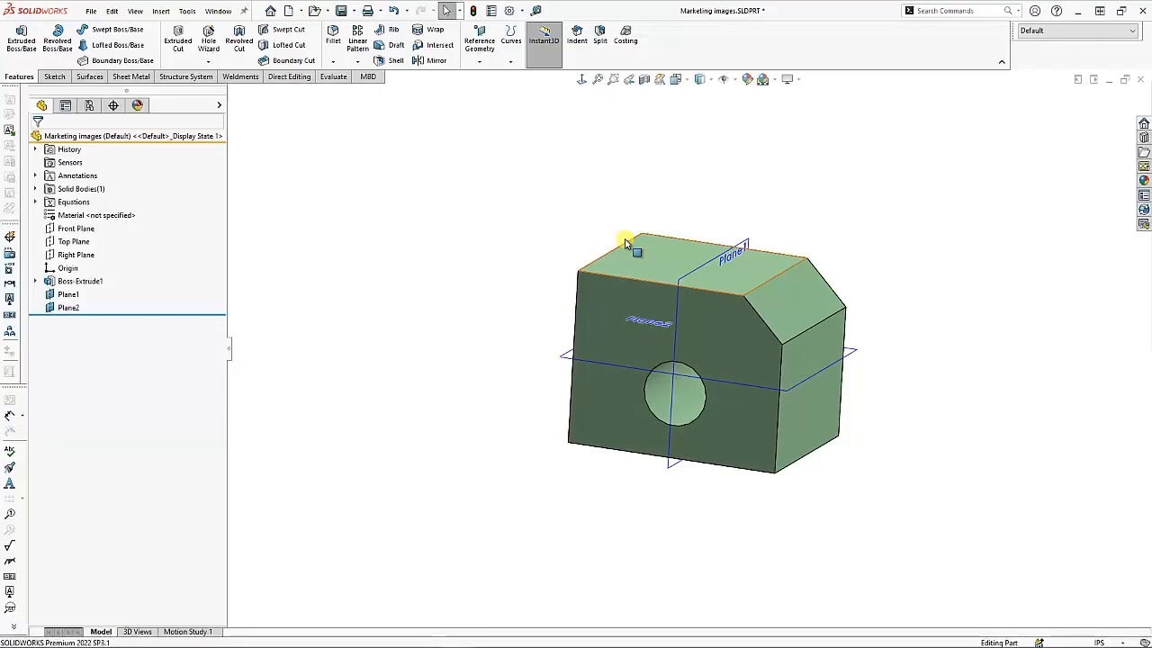
left_click(57, 306)
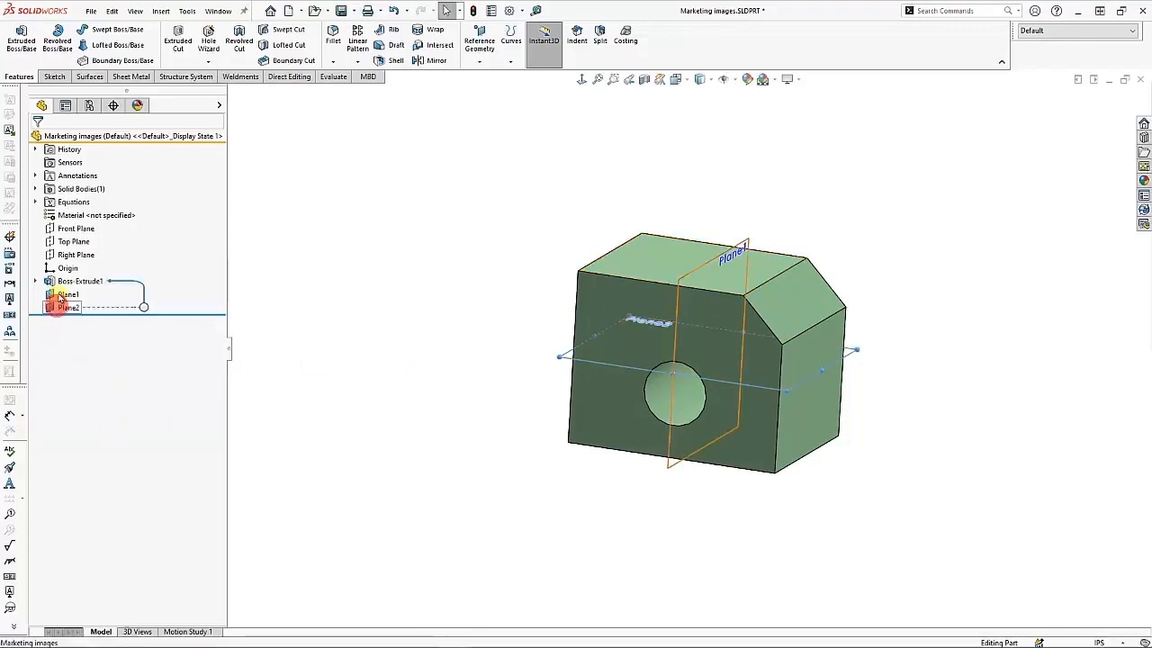
left_click(58, 295, "ctrl")
left_click(72, 272)
left_click(541, 358)
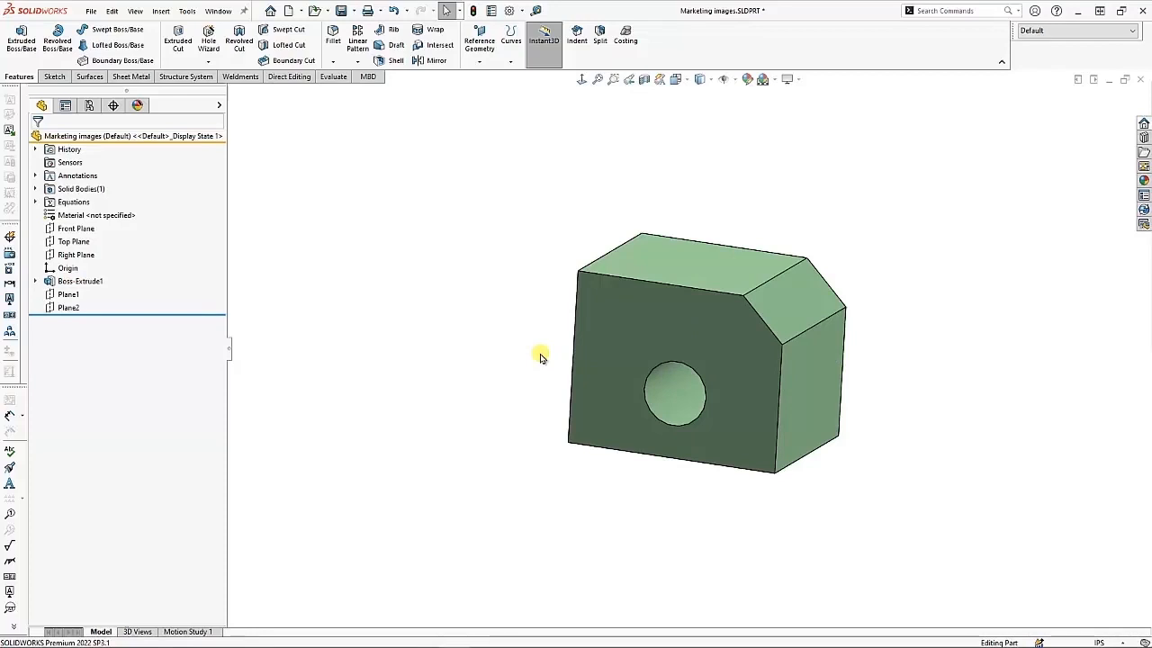
middle_click_drag(540, 354, 592, 300)
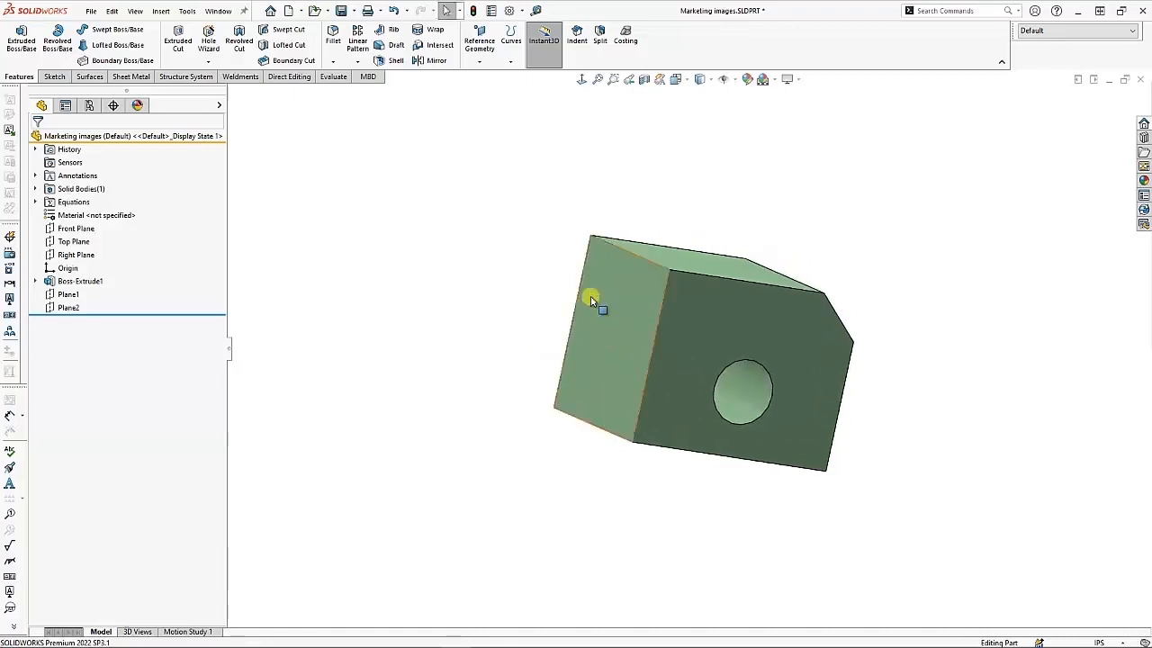
left_click(592, 301)
key("ctrl+7")
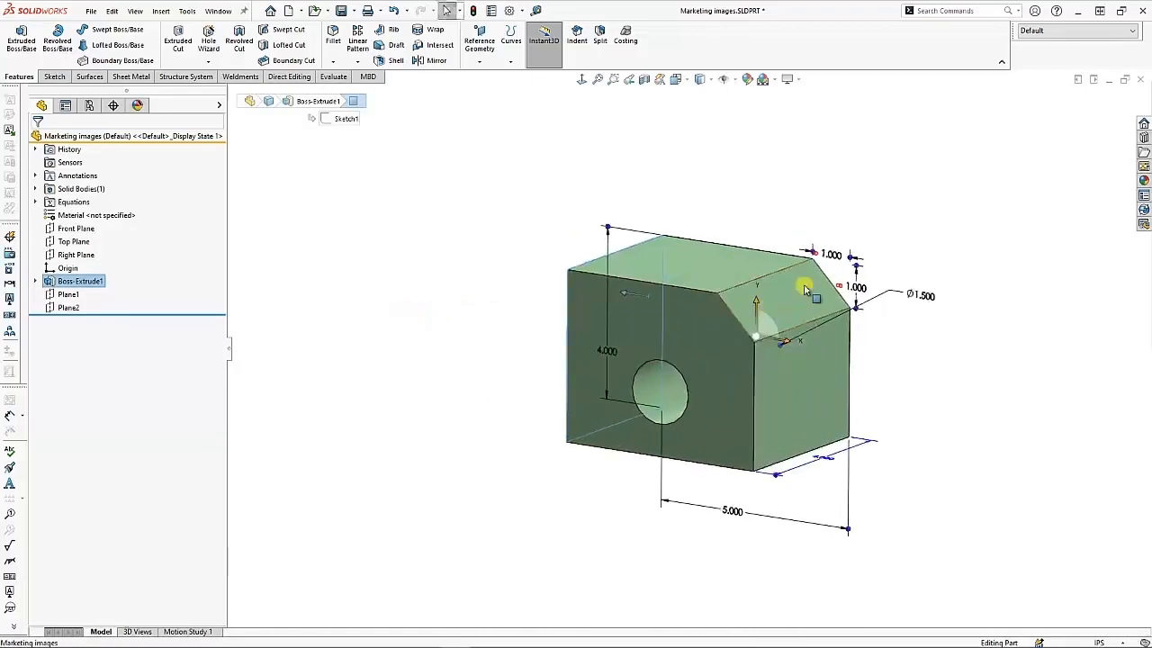
left_click(806, 289)
left_click(758, 226)
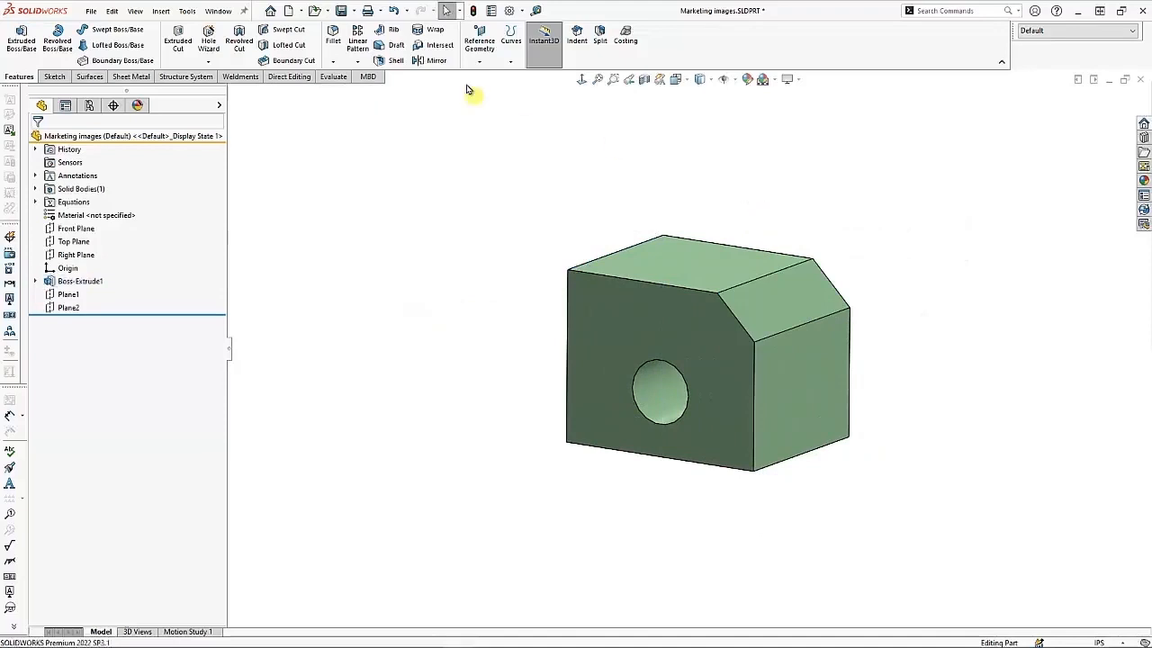
Step: Create a reference plane midway between the block's angled corner face and the opposite vertical side face
left_click(480, 60)
left_click(490, 78)
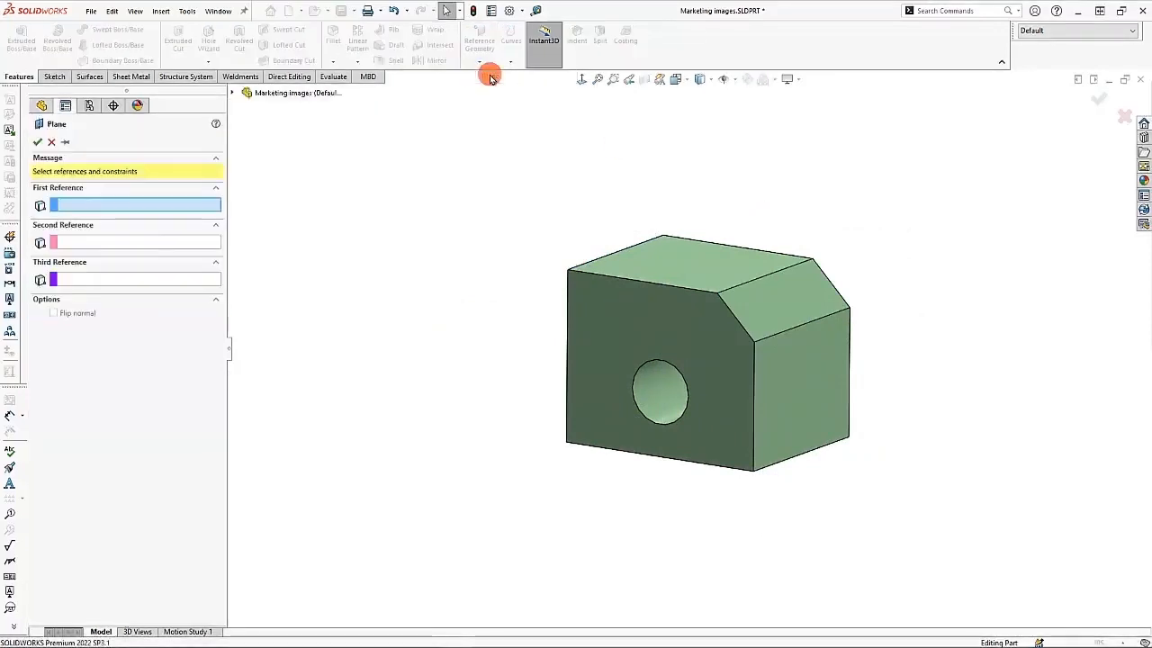
left_click(772, 296)
middle_click_drag(479, 301, 619, 301)
left_click(620, 303)
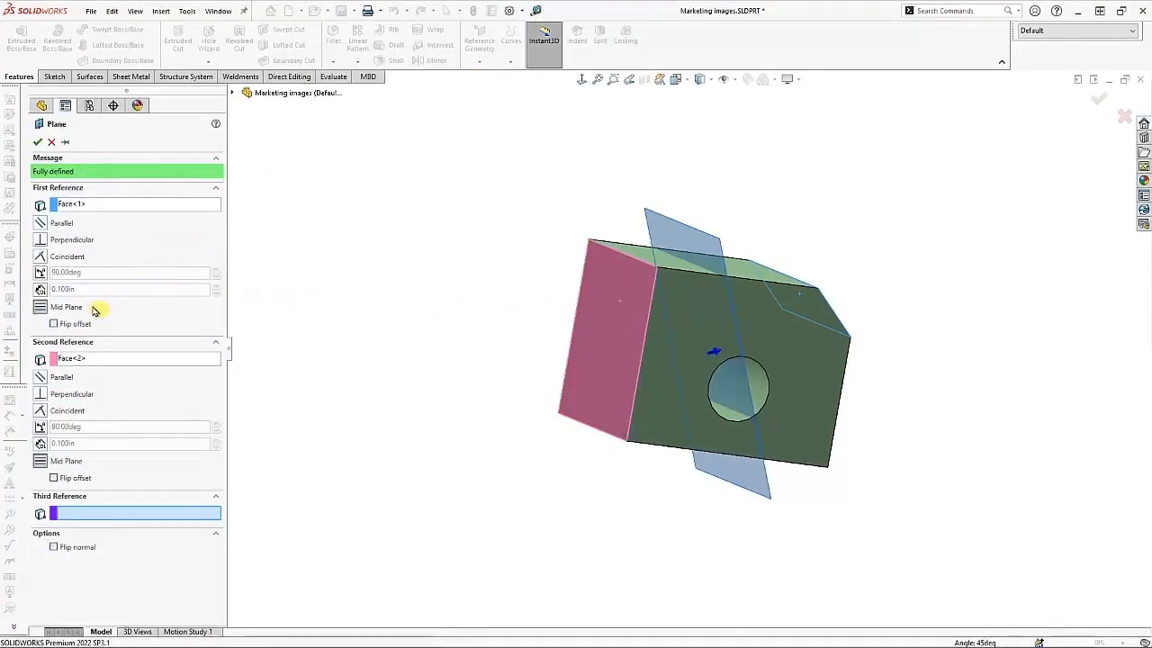
middle_click_drag(280, 335, 373, 349)
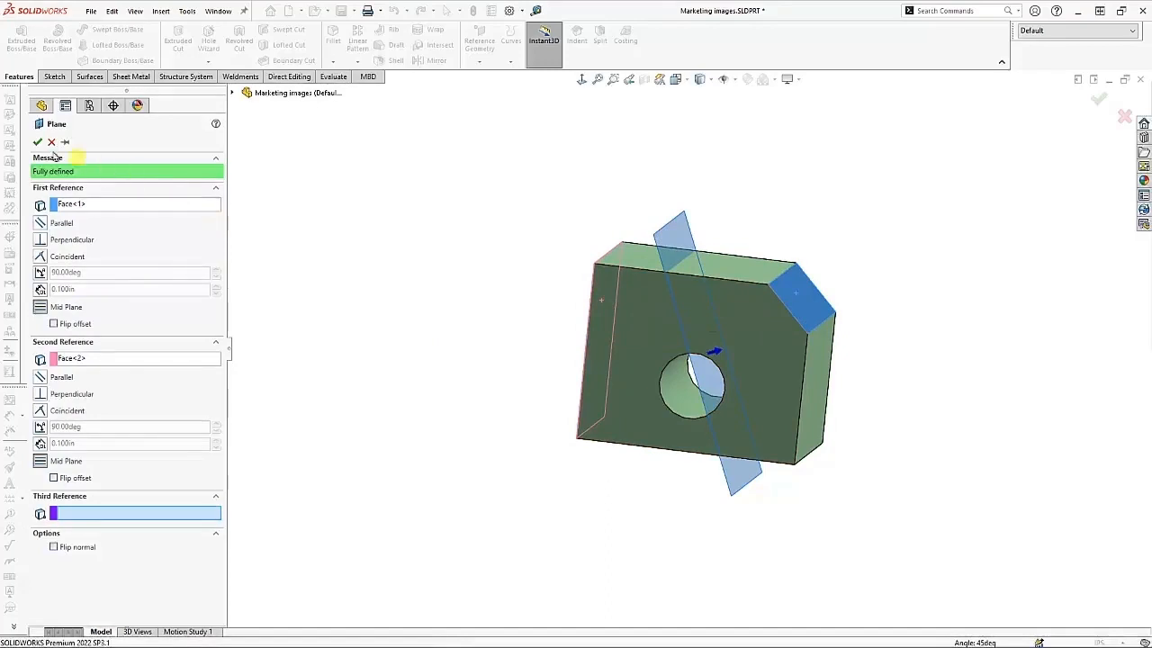
left_click(37, 143)
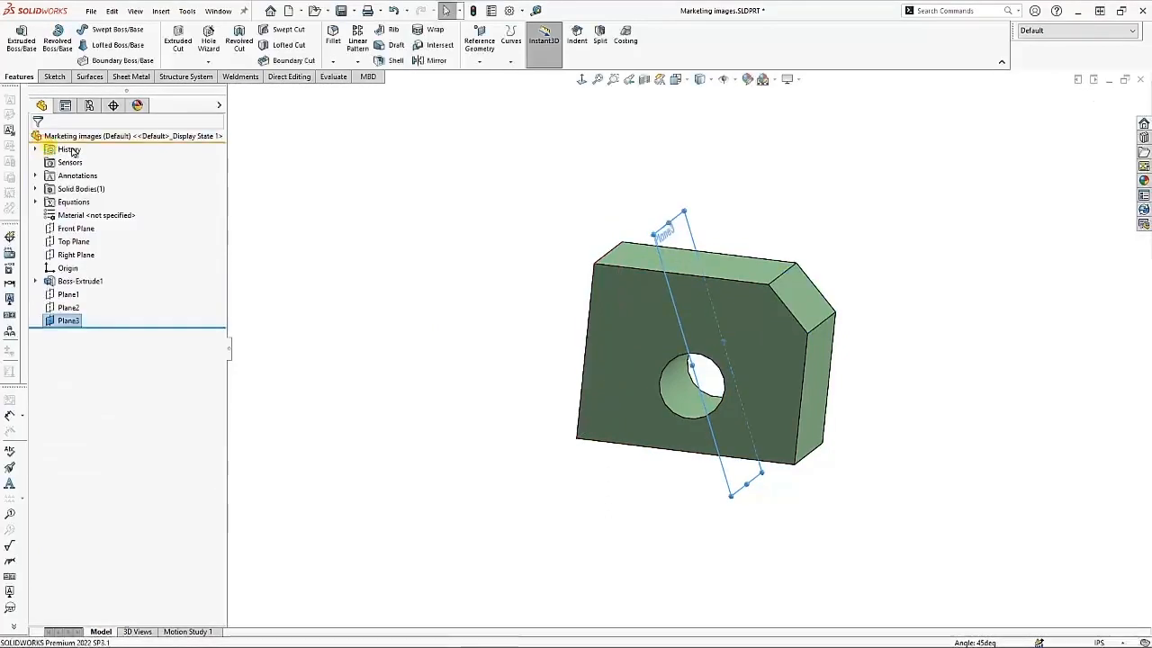
left_click(531, 174)
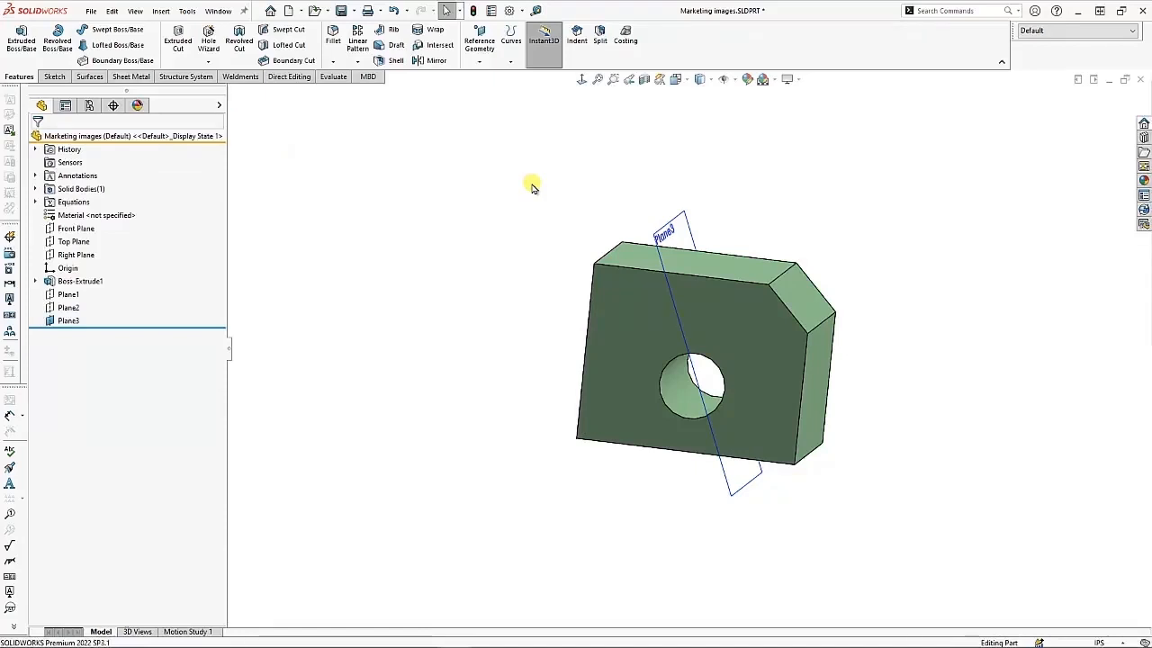
Step: Start a sketch on the block's front face and convert the angled corner edge and the opposite vertical edge into sketch lines
left_click(676, 79)
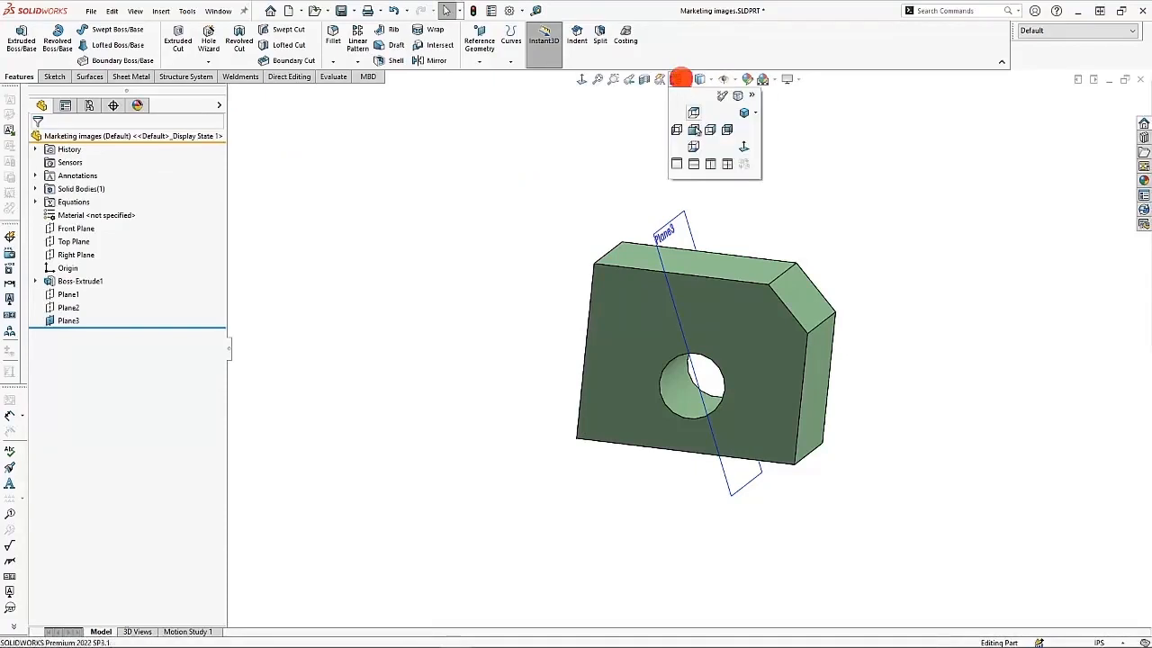
left_click(692, 130)
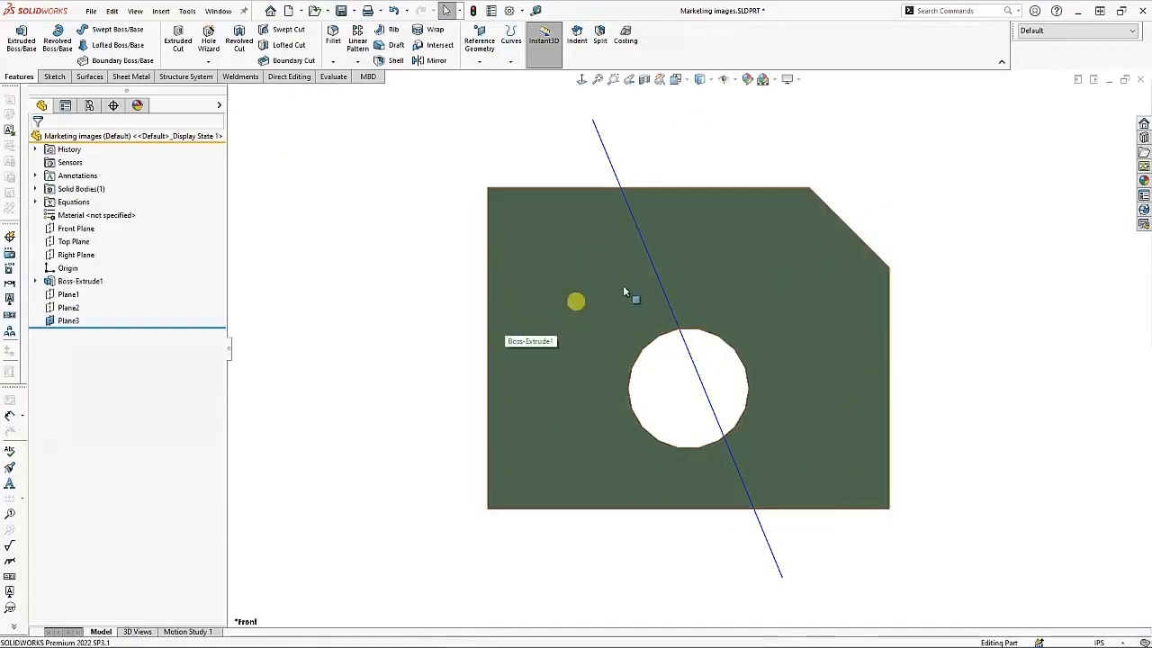
key("f")
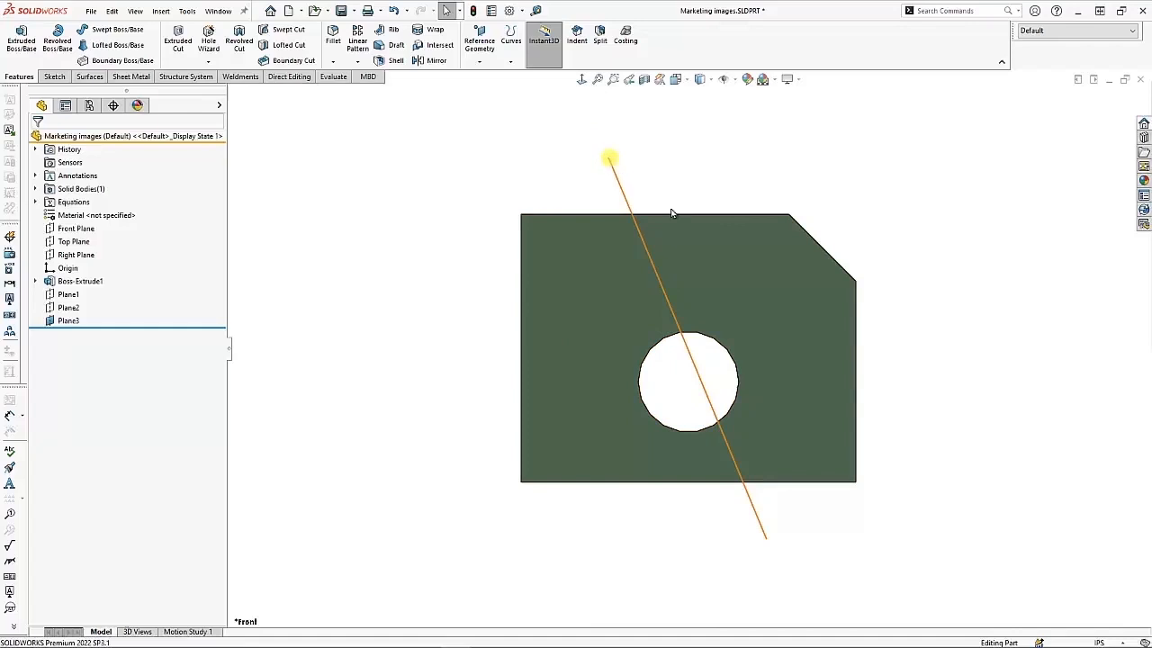
left_click(725, 242)
left_click(774, 200)
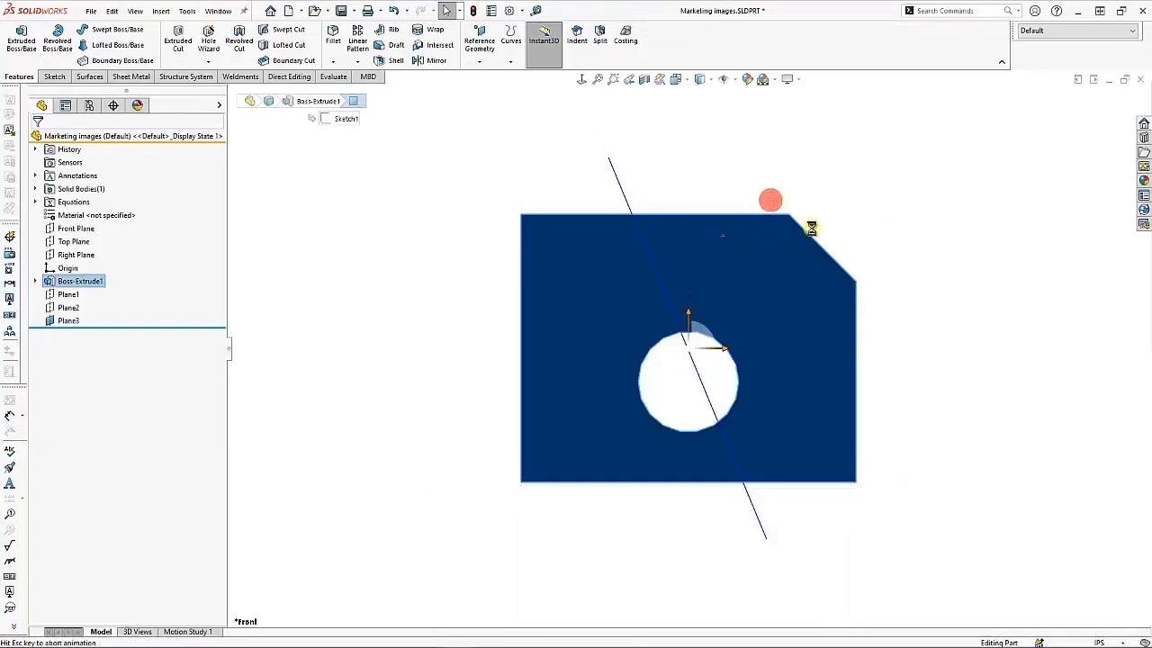
left_click(825, 203)
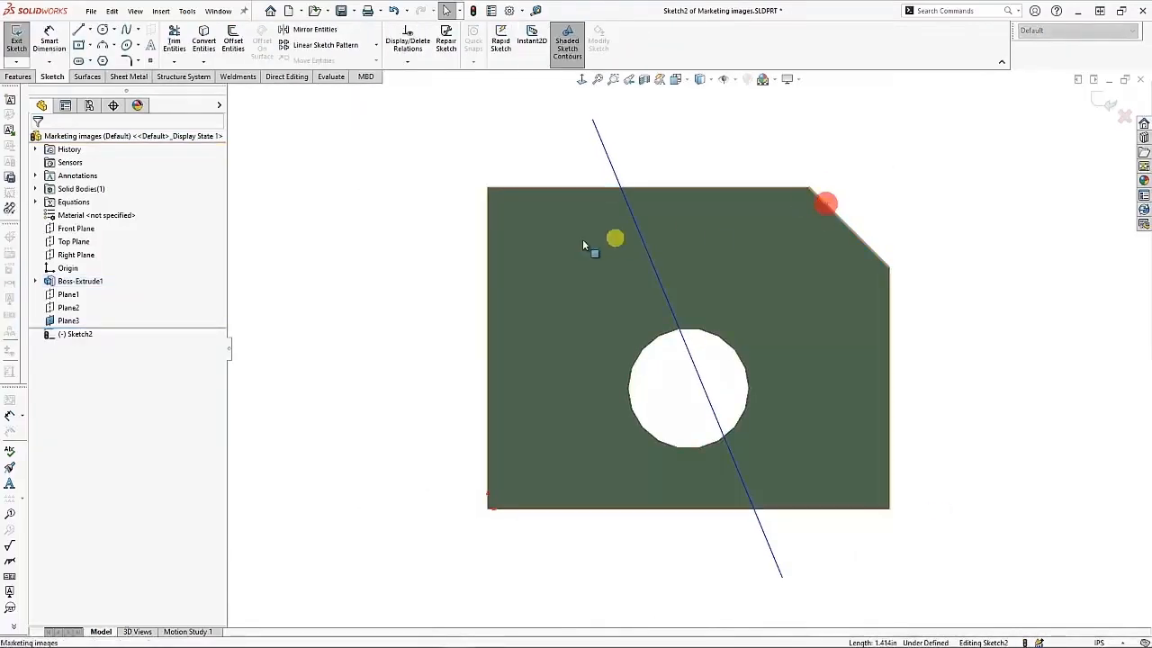
left_click(488, 244, "ctrl")
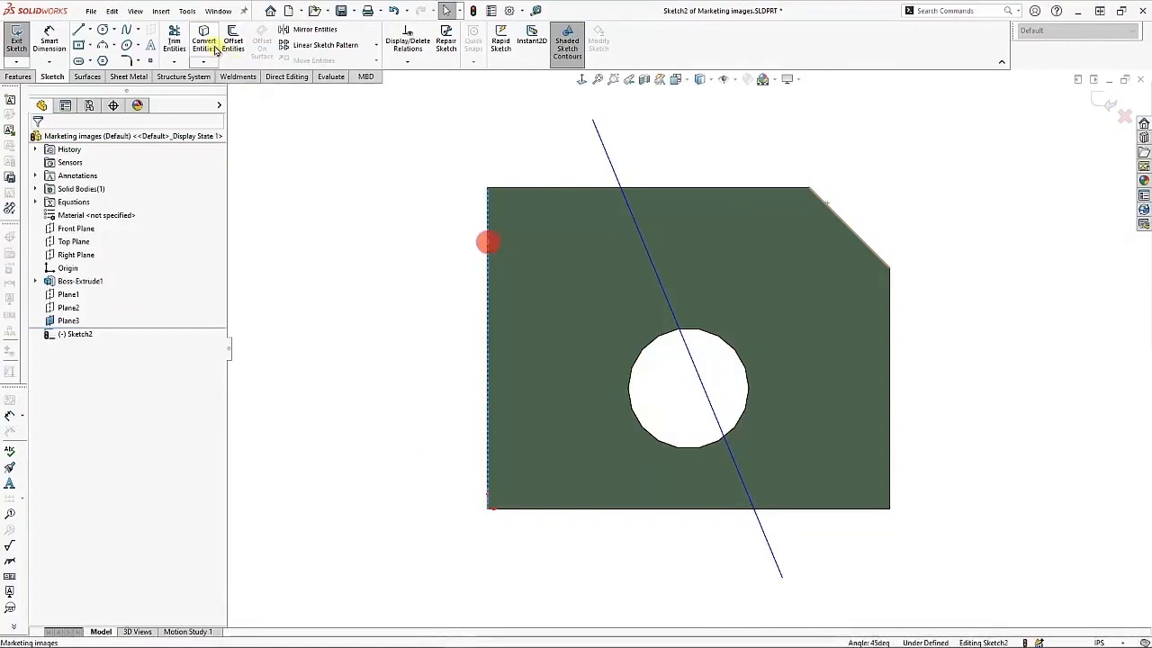
left_click(207, 43)
scroll(522, 203, "up", 2)
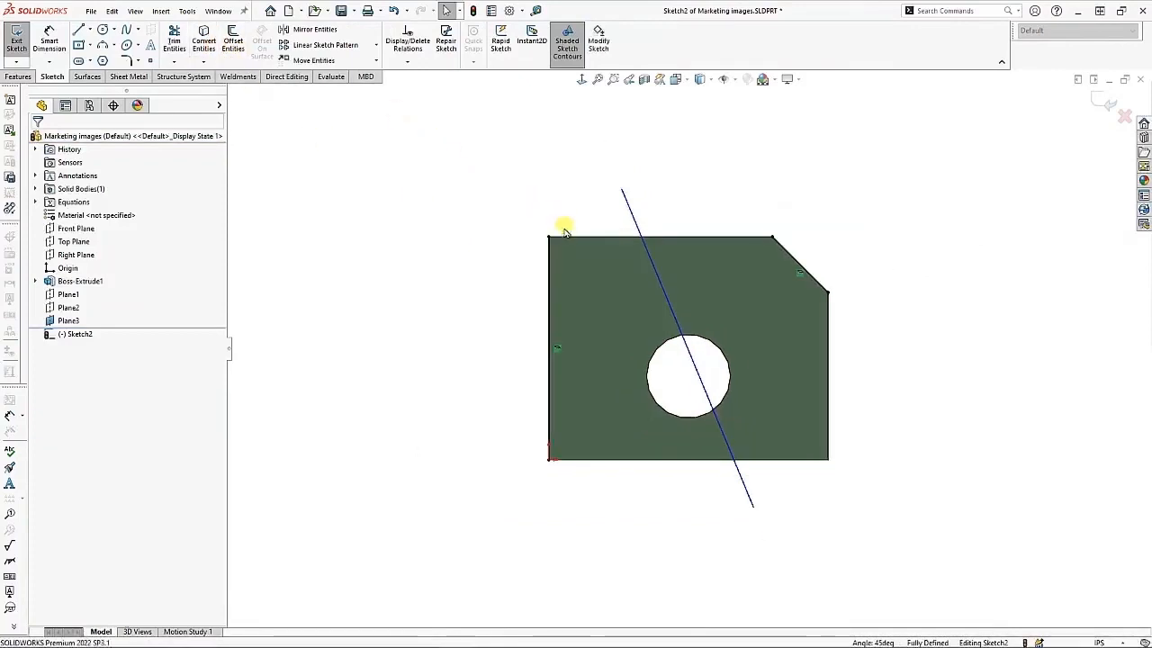
Step: Extend the converted angled line and vertical line upward beyond the block until they cross
left_click(548, 122)
left_click_drag(774, 239, 563, 149)
scroll(540, 146, "up", 3)
left_click_drag(607, 218, 607, 132)
Step: Stretch the upper end of the angled mid plane past the intersection of the two sketch lines
left_click(653, 264)
left_click_drag(655, 266, 595, 126)
left_click(533, 216)
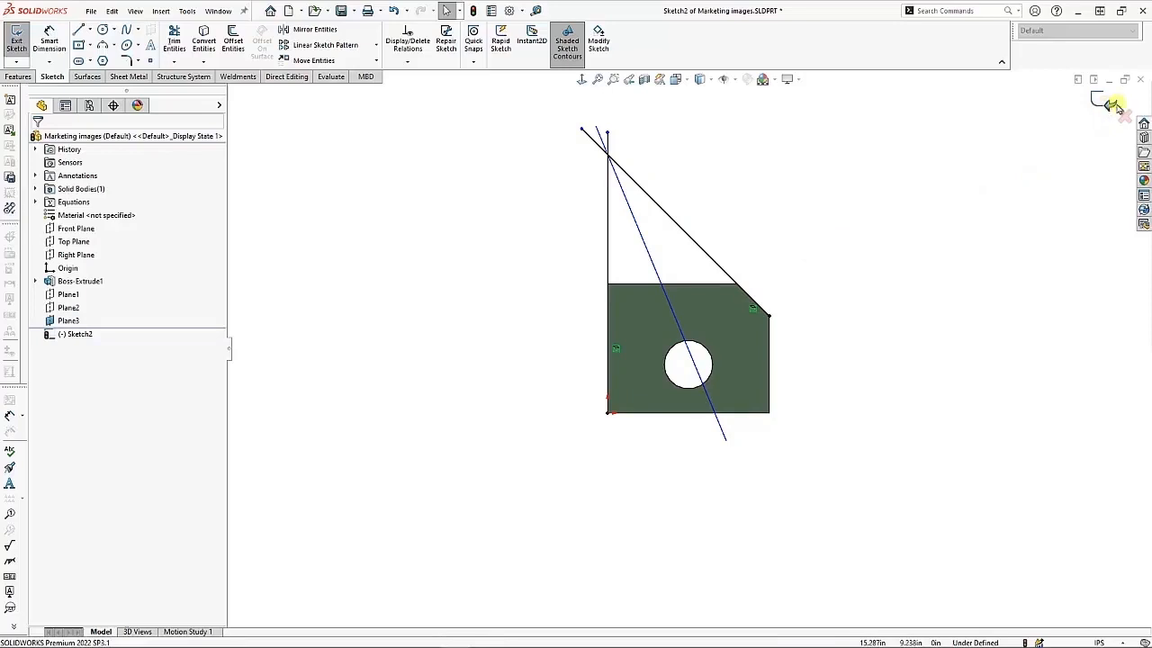
Step: Exit the sketch and show the block in an isometric view
left_click(1116, 106)
left_click(686, 80)
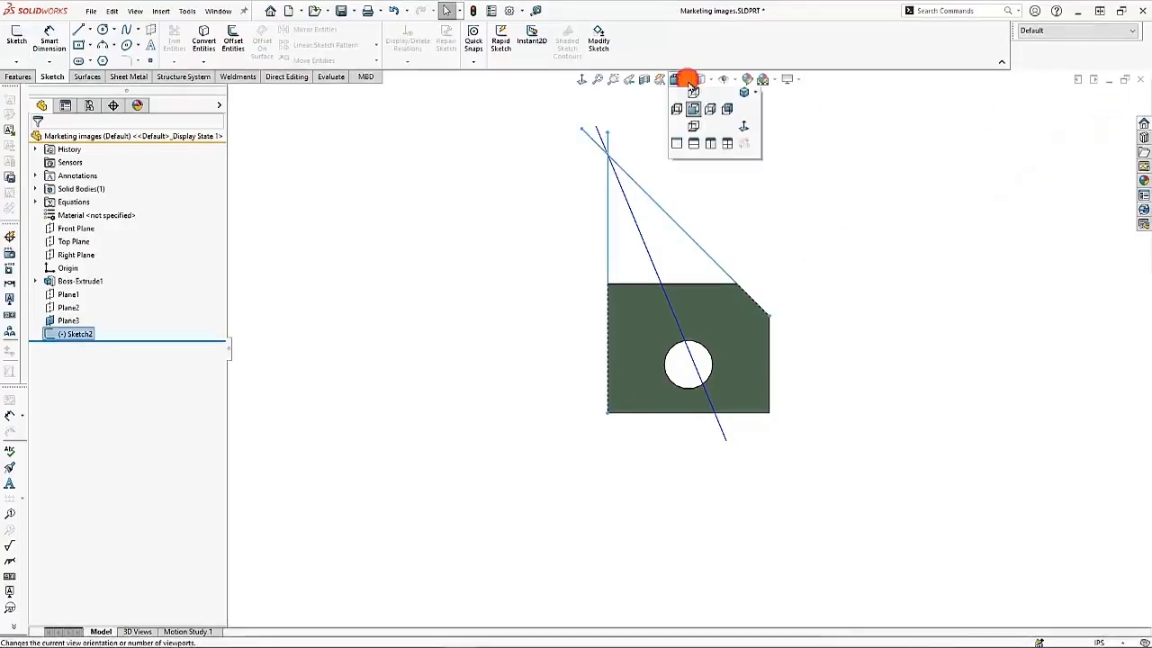
left_click(742, 114)
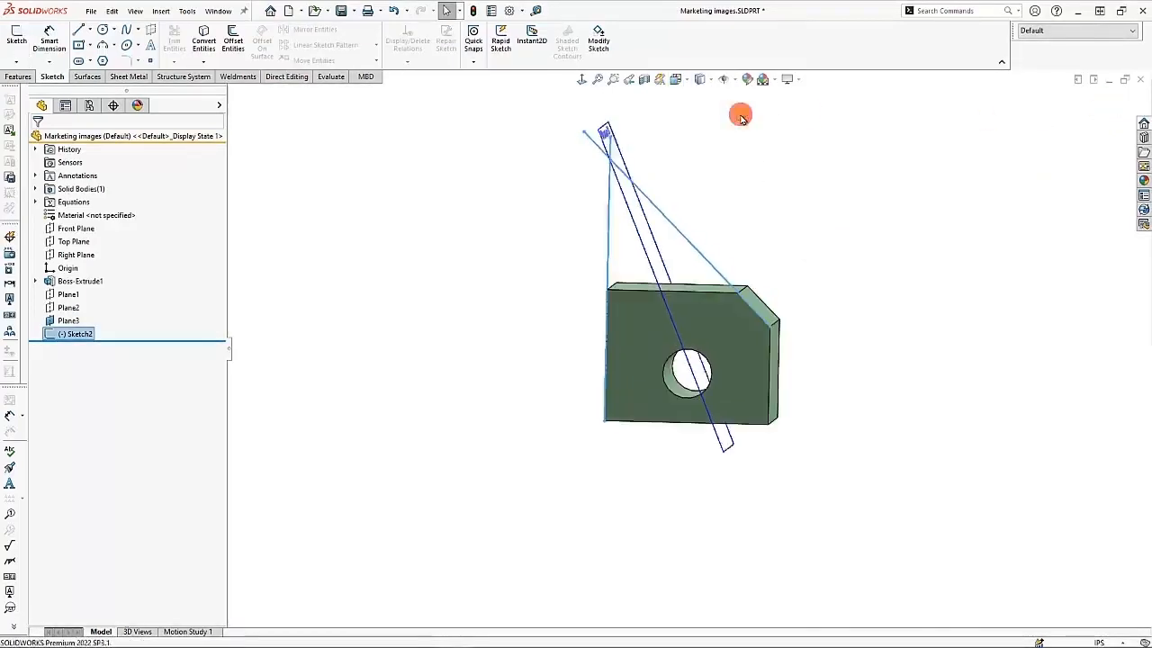